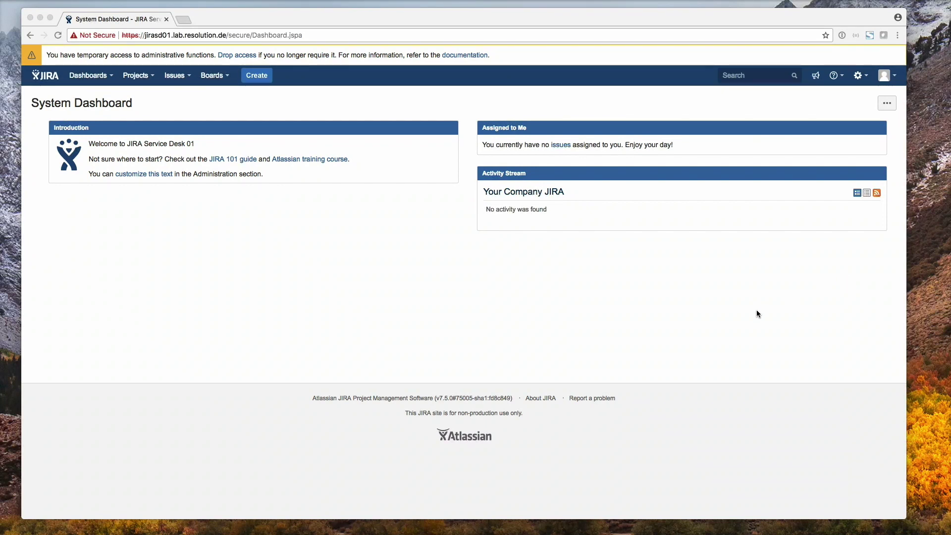
Step: Open the SAML SingleSignOn configuration from JIRA's Add-ons administration page
left_click(859, 75)
left_click(806, 147)
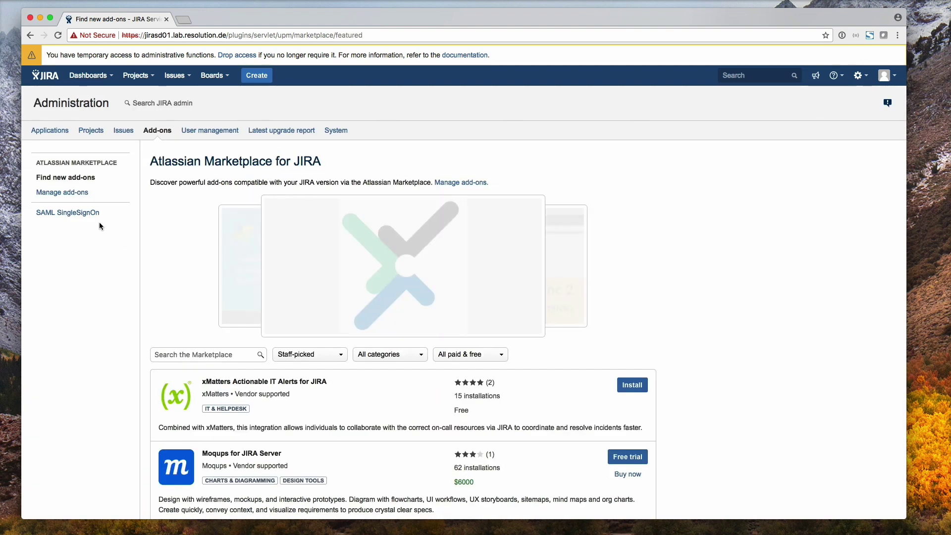
left_click(83, 214)
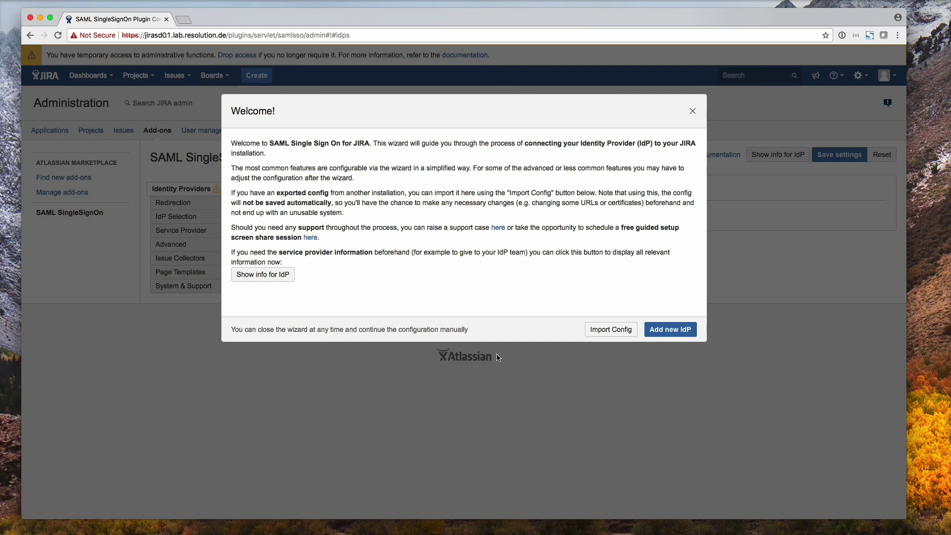
Step: Add a Google GSuite identity provider described as 'Resolution G Suite' and continue
left_click(668, 335)
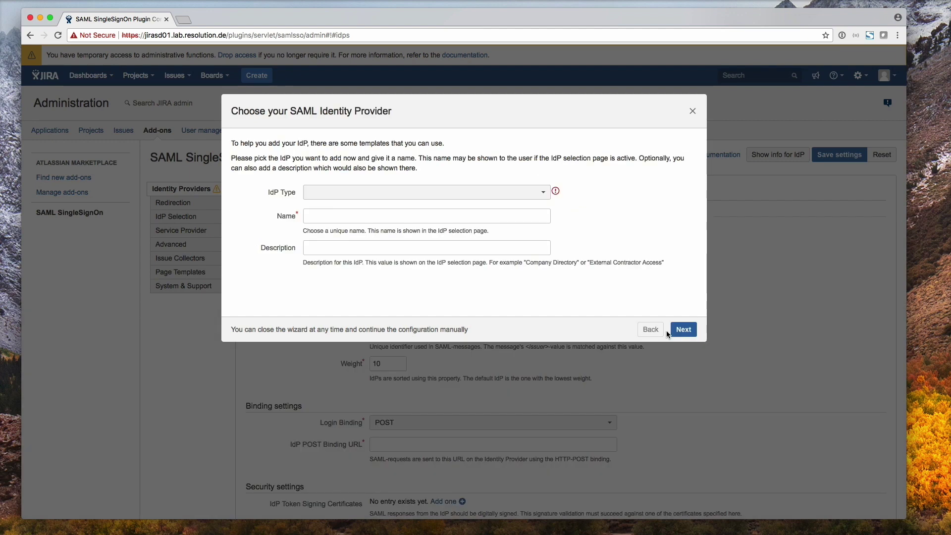
left_click(353, 192)
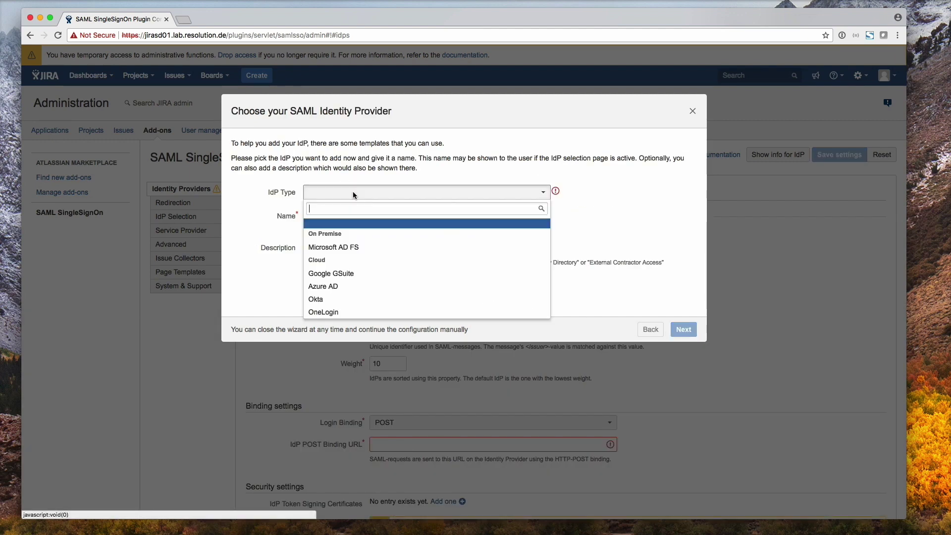
left_click(318, 278)
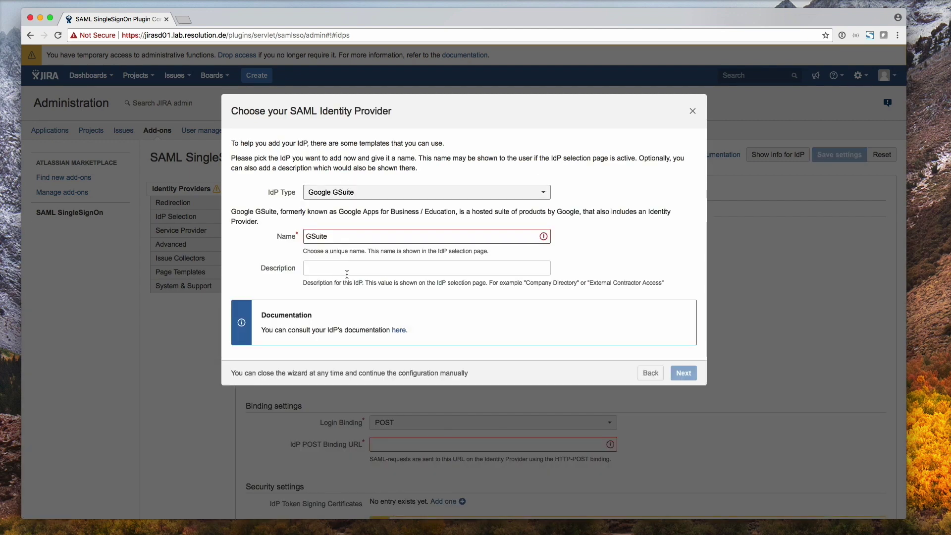
left_click(323, 266)
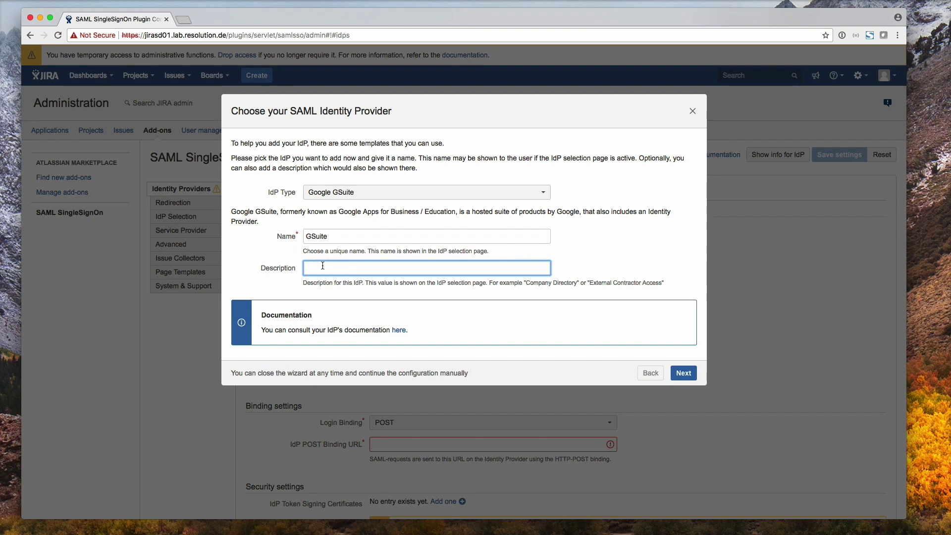
type("Res")
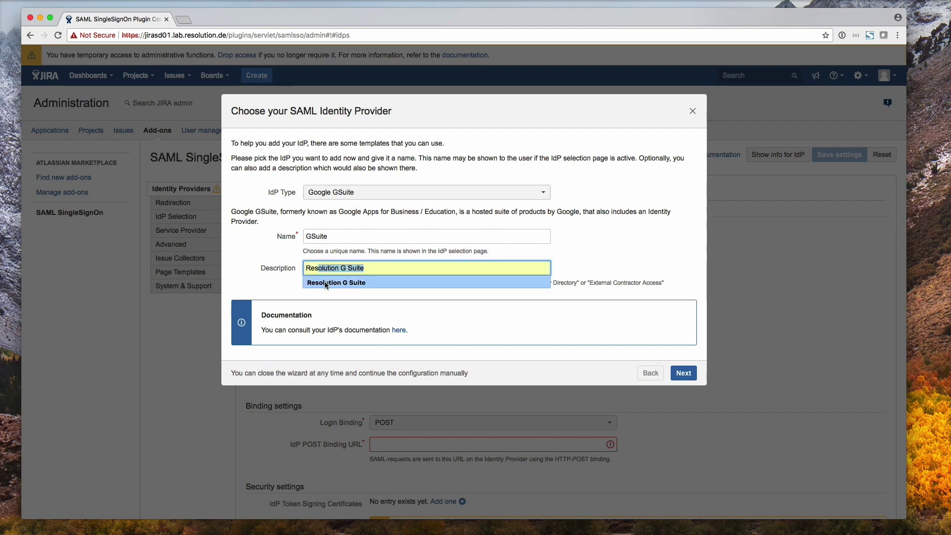
left_click(328, 284)
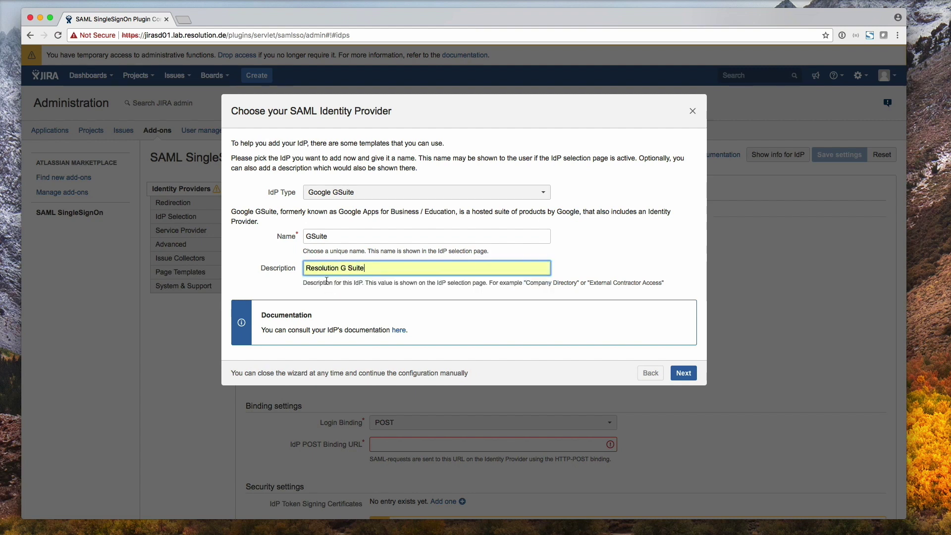
left_click(684, 373)
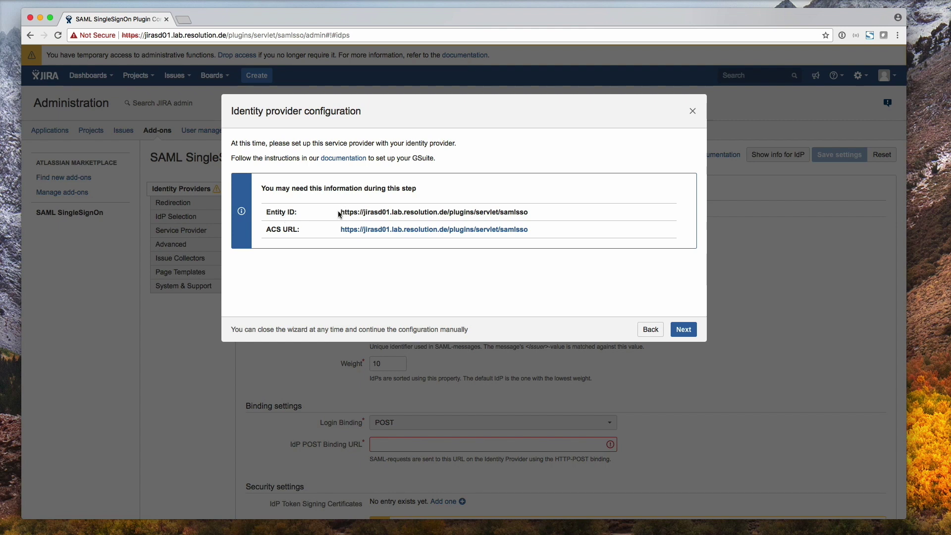
Step: Copy the service provider's Entity ID URL, then open a new Google browser window
left_click_drag(342, 213, 533, 217)
right_click(463, 213)
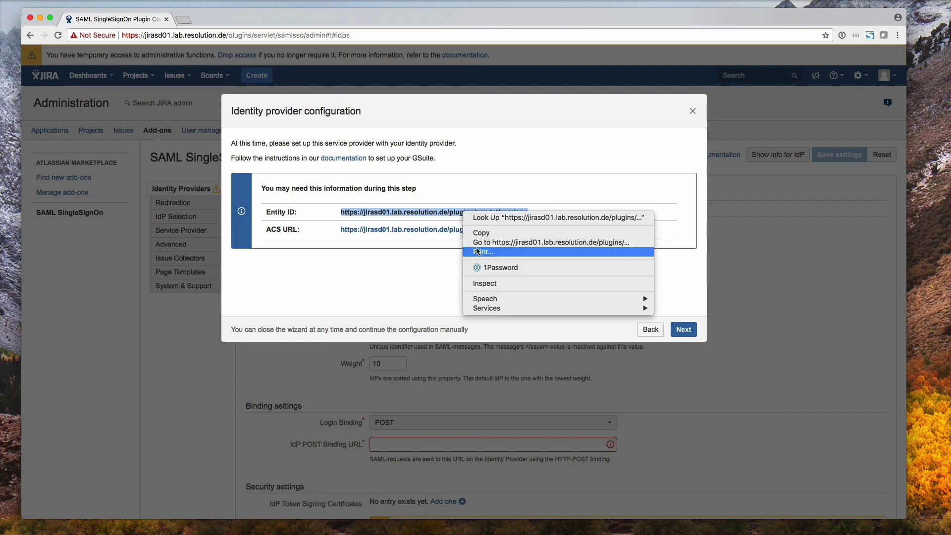
left_click(480, 233)
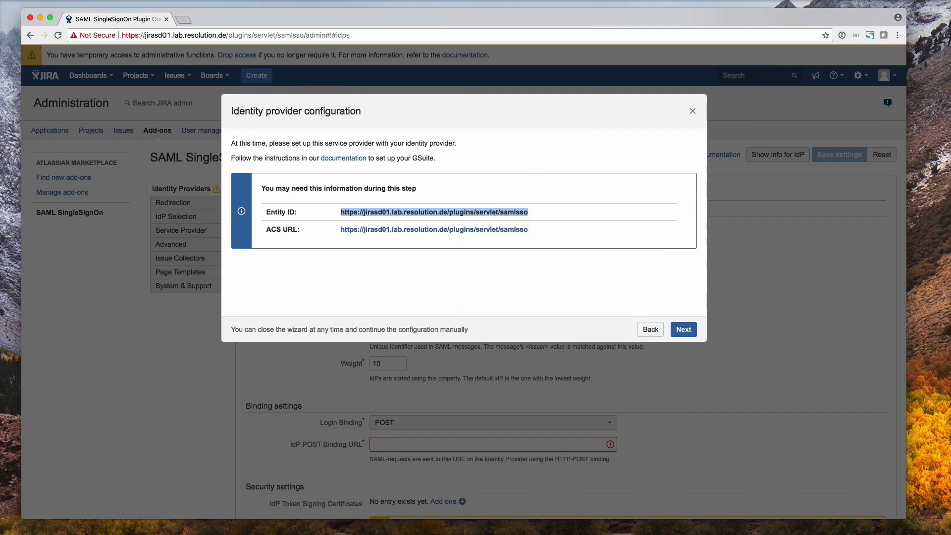
key("super+n")
left_click_drag(471, 43, 349, 17)
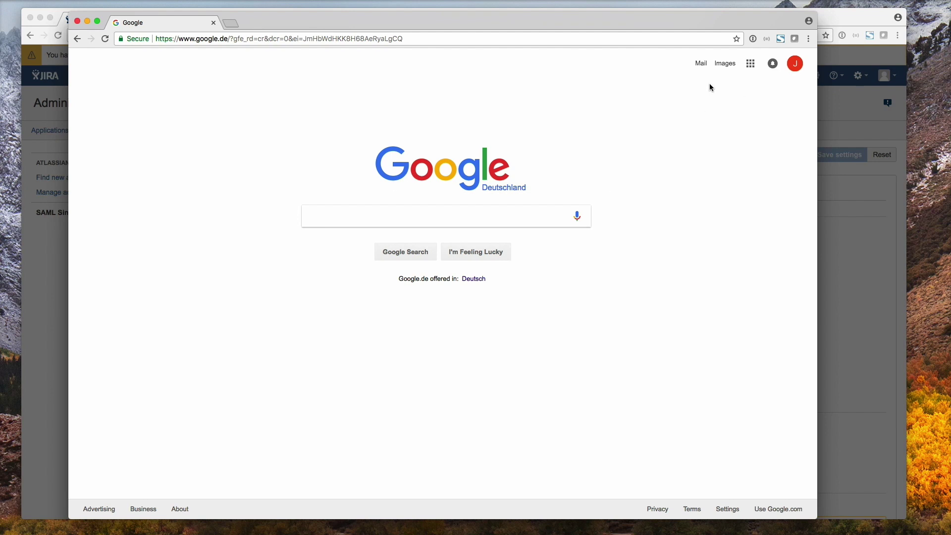
Step: Launch Admin from the Google apps grid
left_click(751, 64)
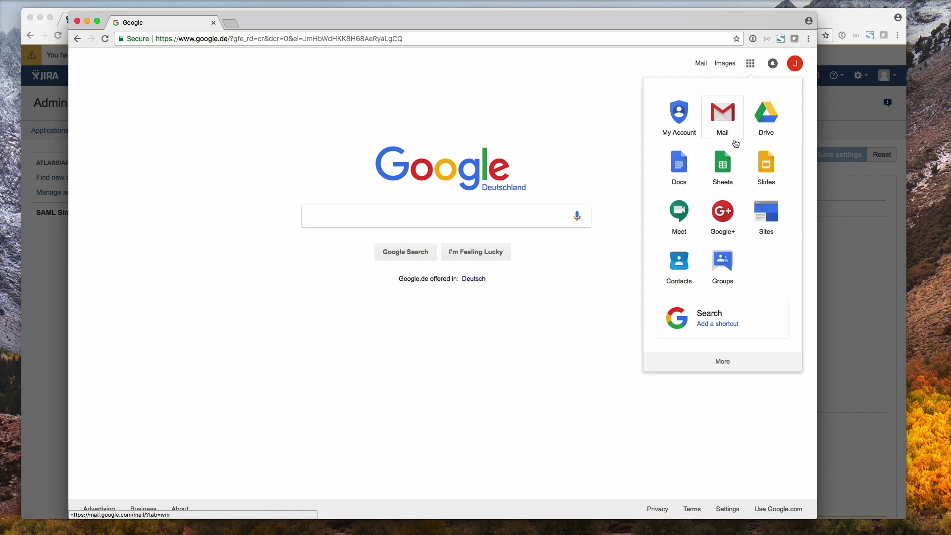
scroll(728, 156, "down", 5)
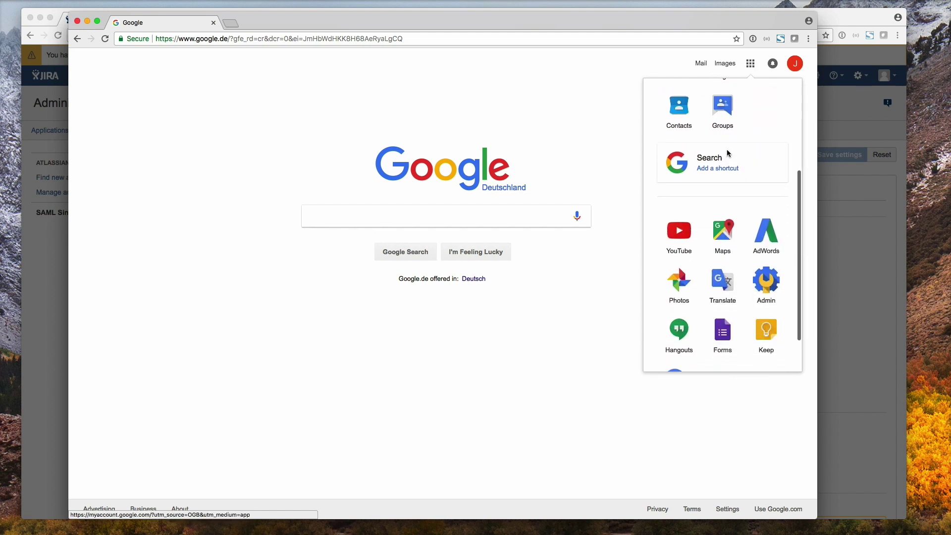
left_click(768, 286)
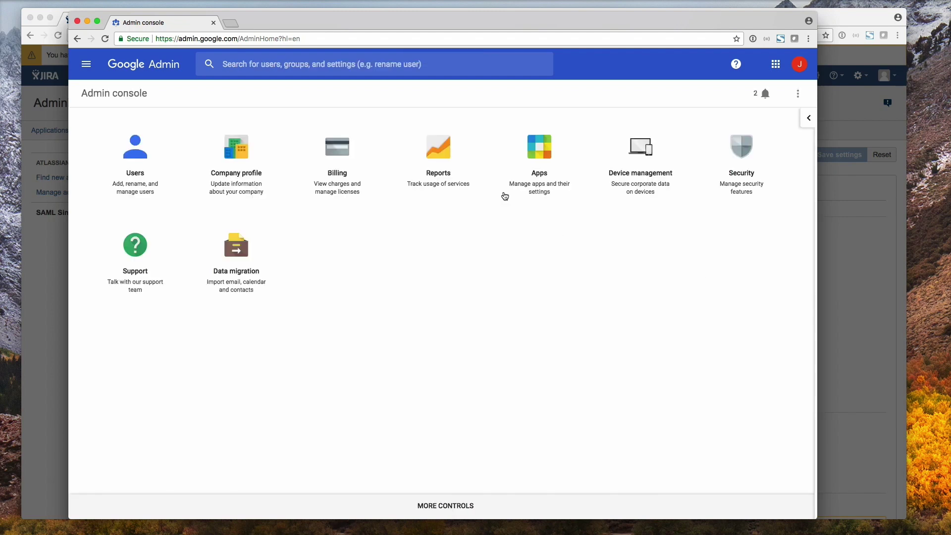
Step: Create a custom app under Apps > SAML apps and download Google's IdP metadata
left_click(537, 151)
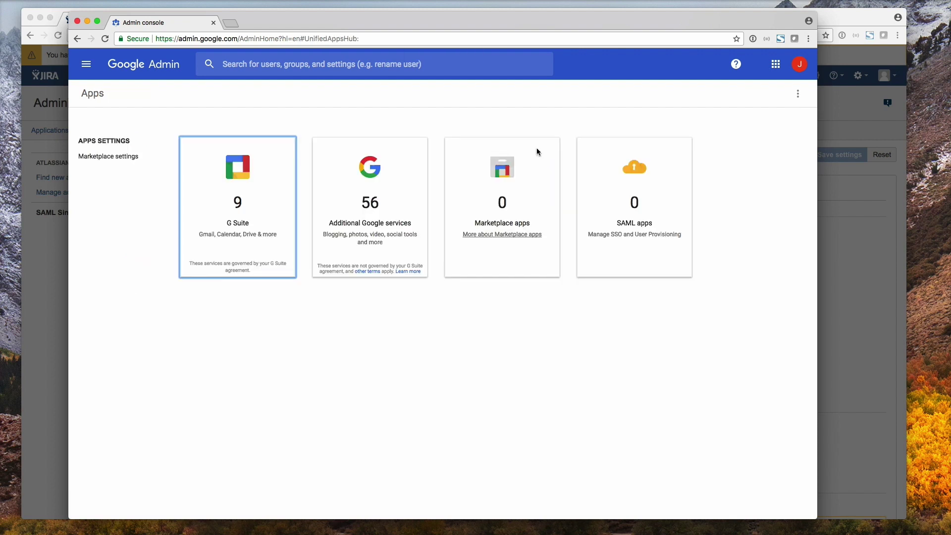
left_click(622, 181)
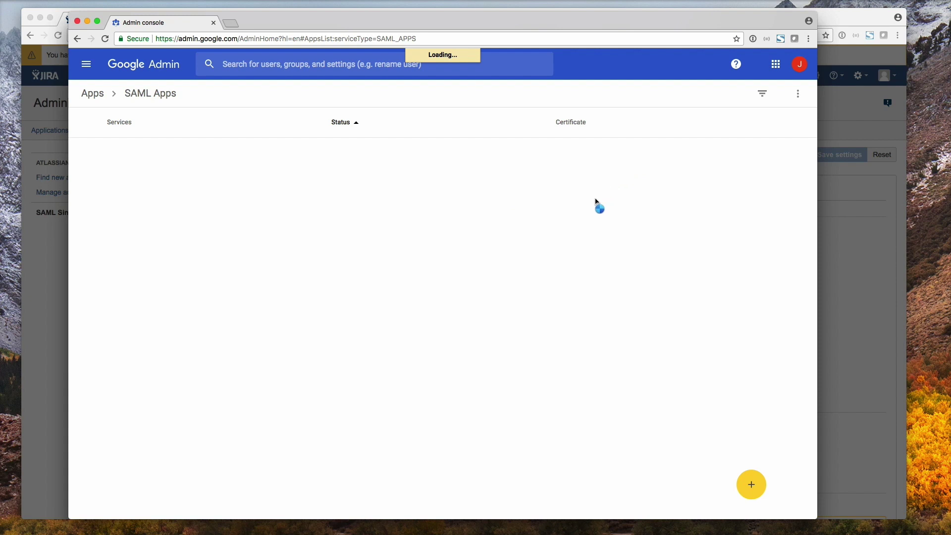
left_click(748, 483)
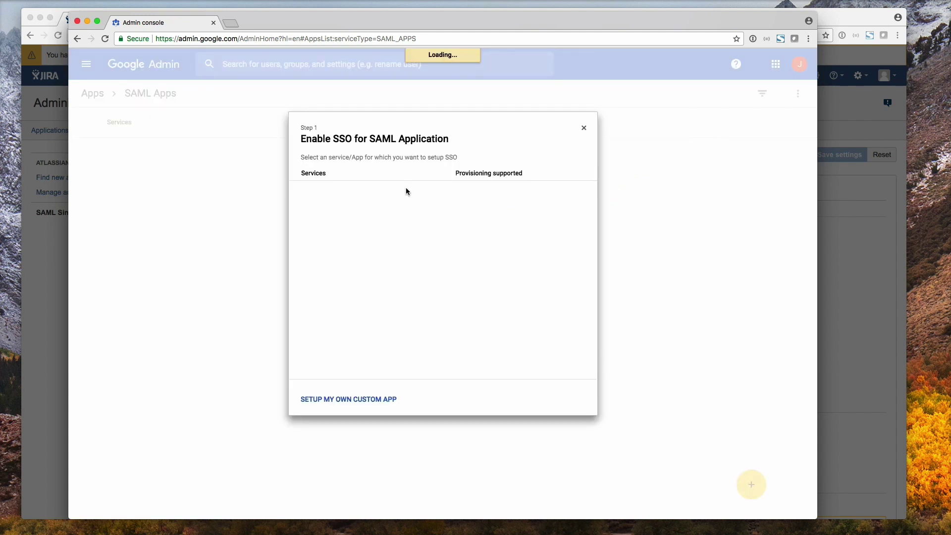
left_click(332, 399)
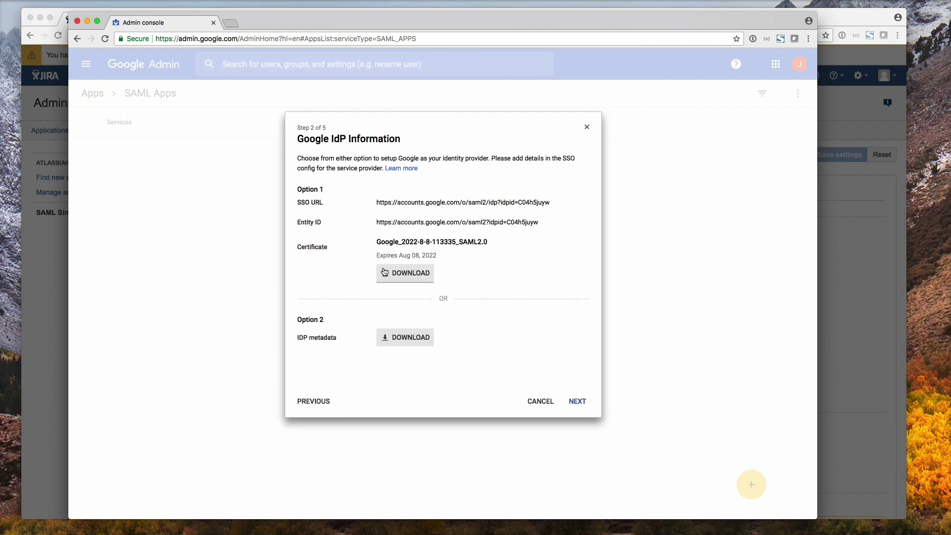
left_click(405, 342)
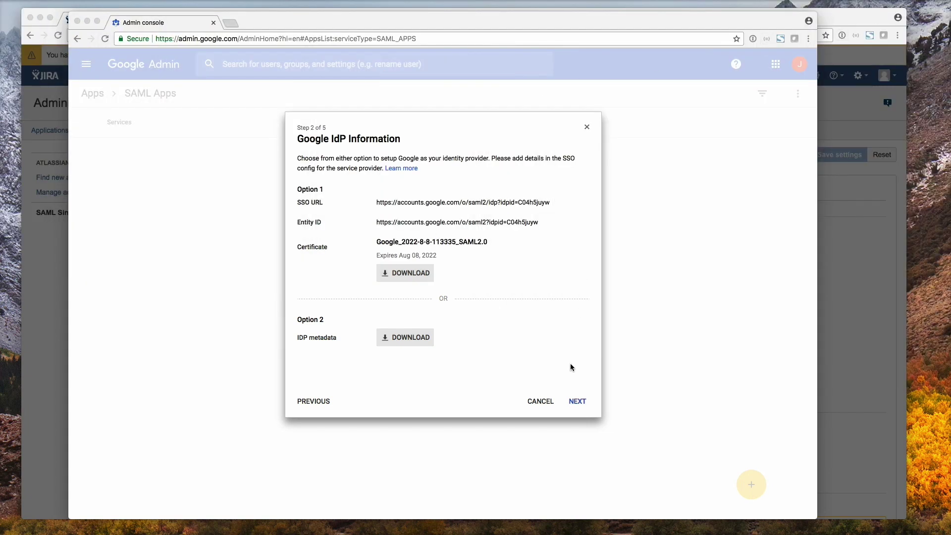
left_click(577, 402)
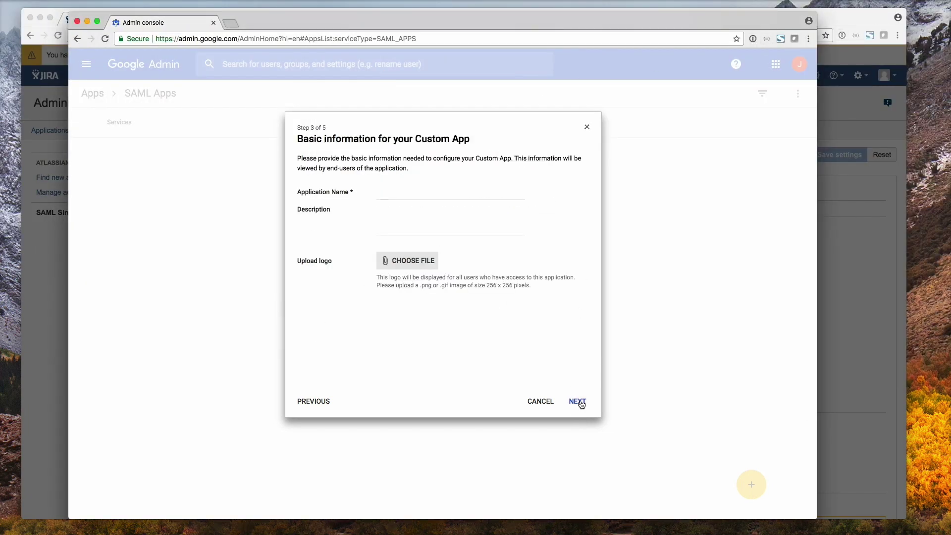
Step: Name the app 'JIRA SD 01' with description 'JIRA Service Desk Instance 01'
left_click(399, 191)
type("JIRA SD 01")
left_click(377, 209)
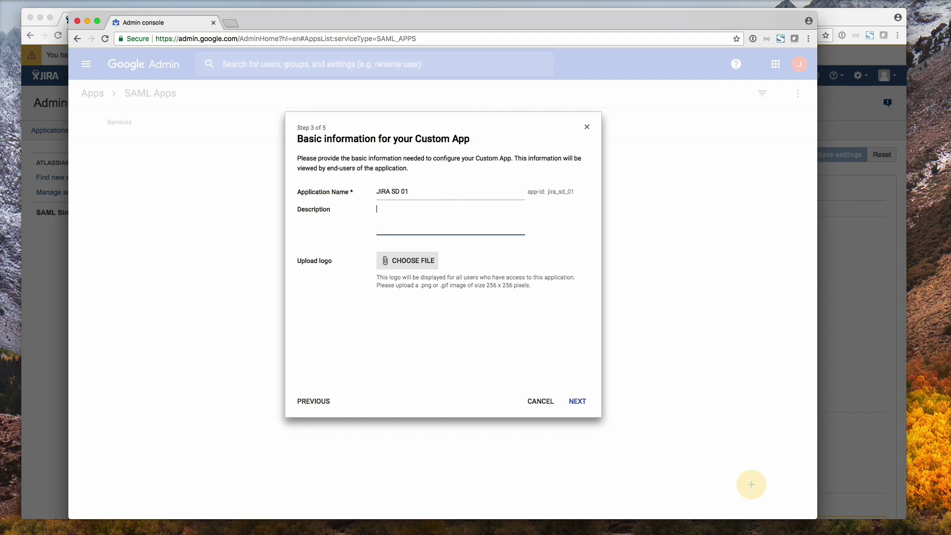
type("JIRA Service Desk Instance 01")
Step: Paste the copied JIRA URL as both the ACS URL and the Entity ID
left_click(579, 403)
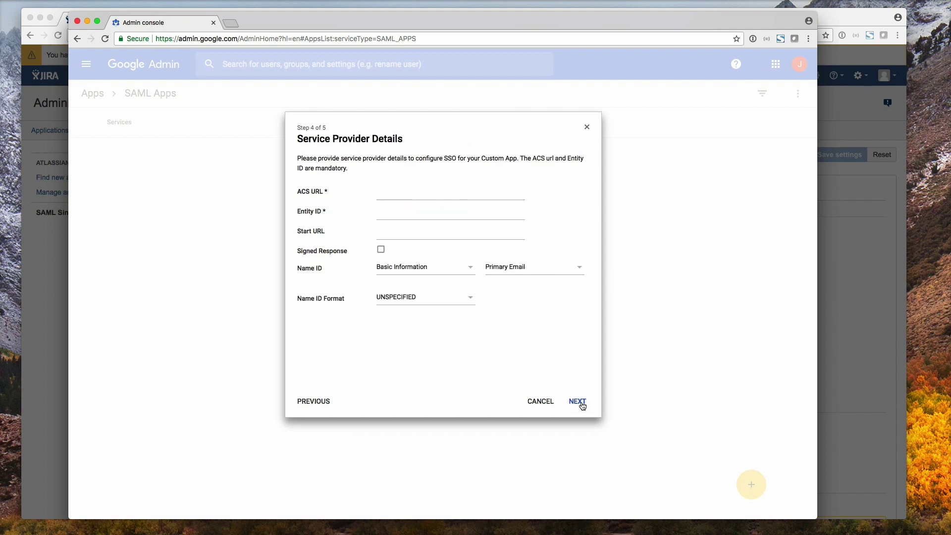
left_click(393, 194)
key("super+v")
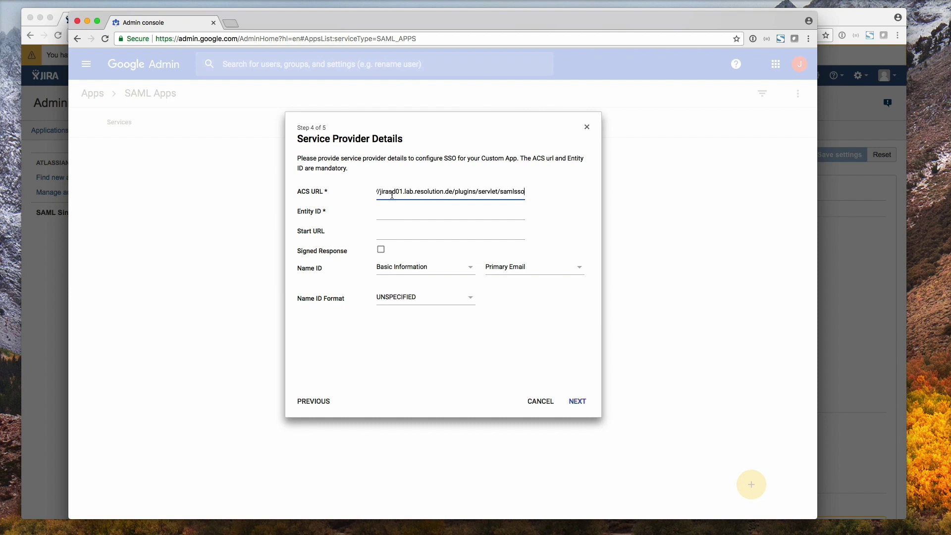
key("Tab")
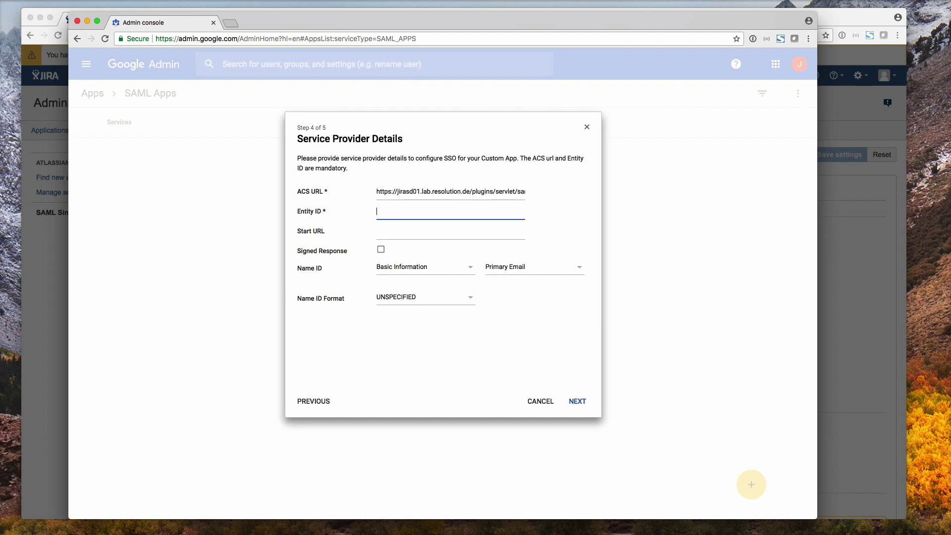
key("super+v")
key("Tab")
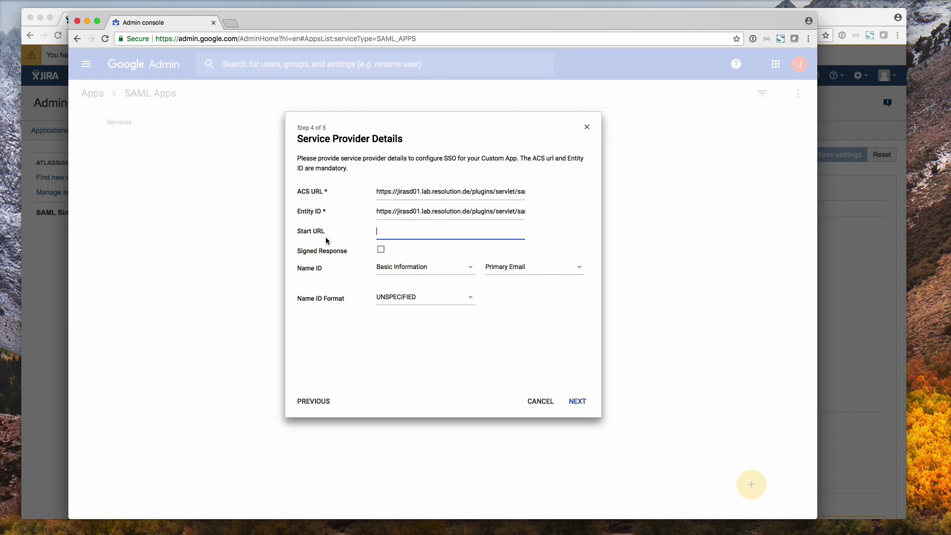
Step: Tick Signed Response and keep Basic Information > Primary Email as the Name ID
left_click(381, 250)
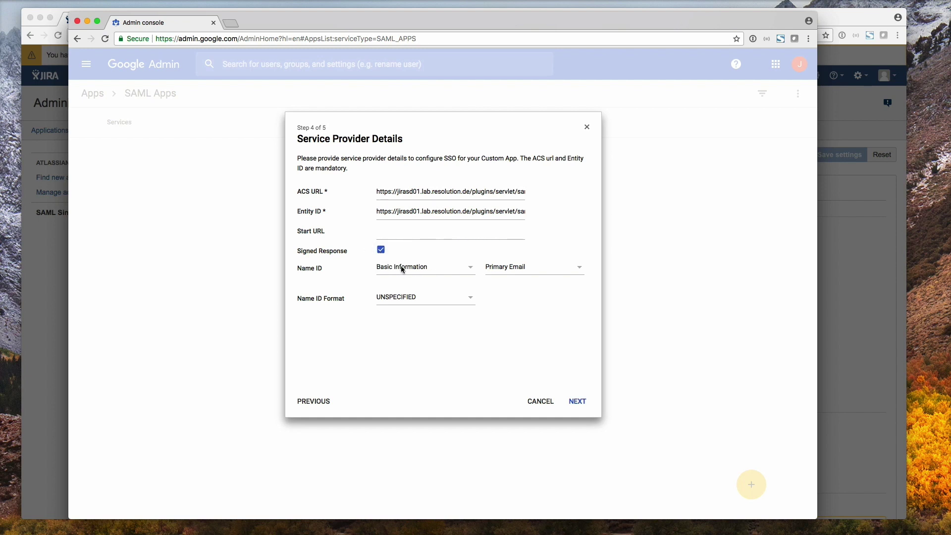
left_click(515, 267)
left_click(519, 270)
left_click(518, 270)
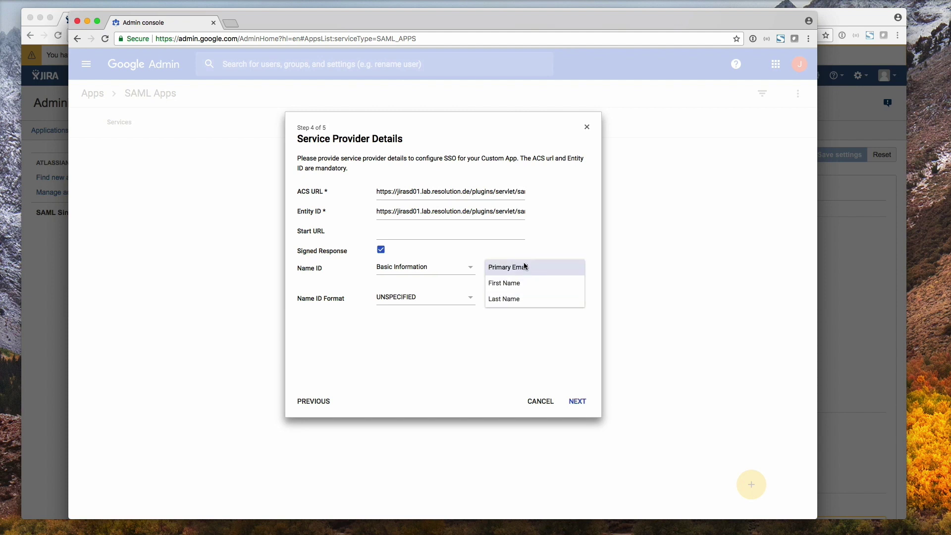
left_click(525, 266)
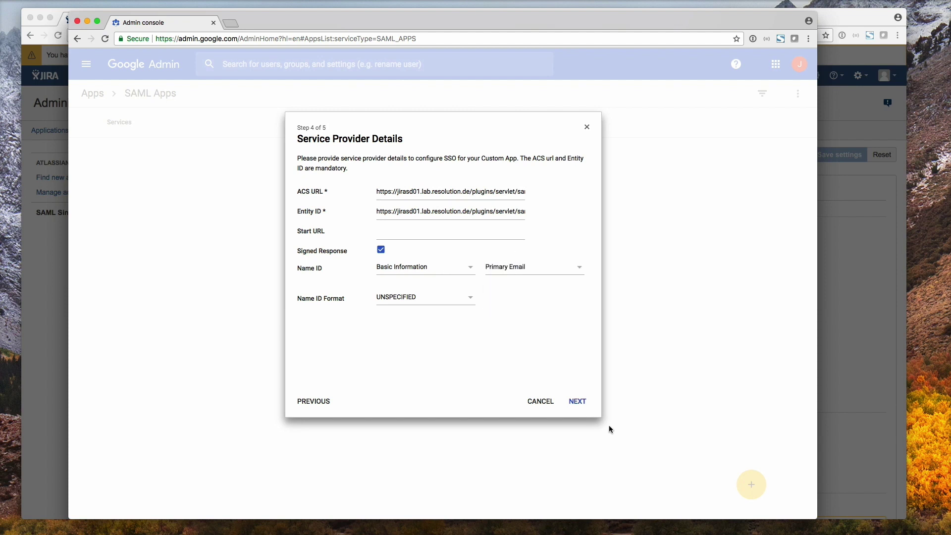
left_click(578, 404)
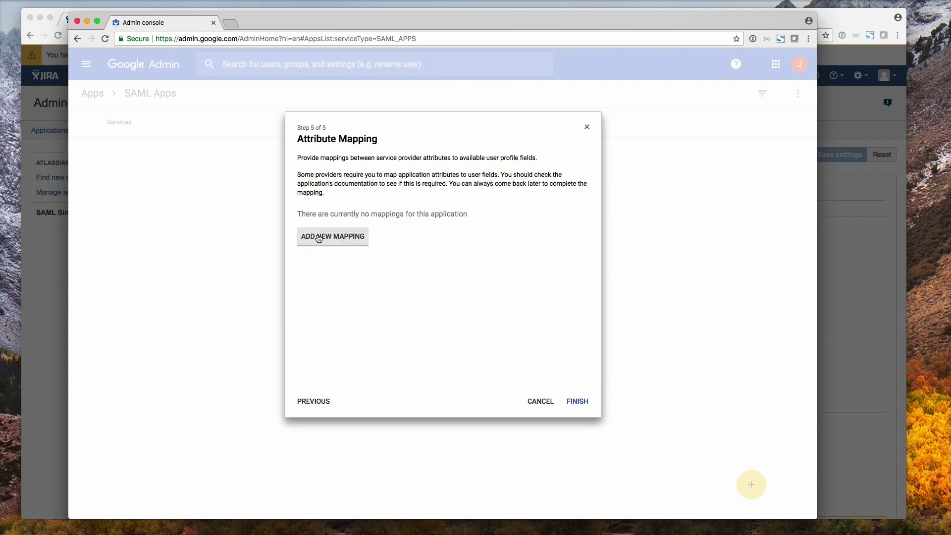
Step: Map attribute 'first' to Basic Information > First Name
left_click(323, 235)
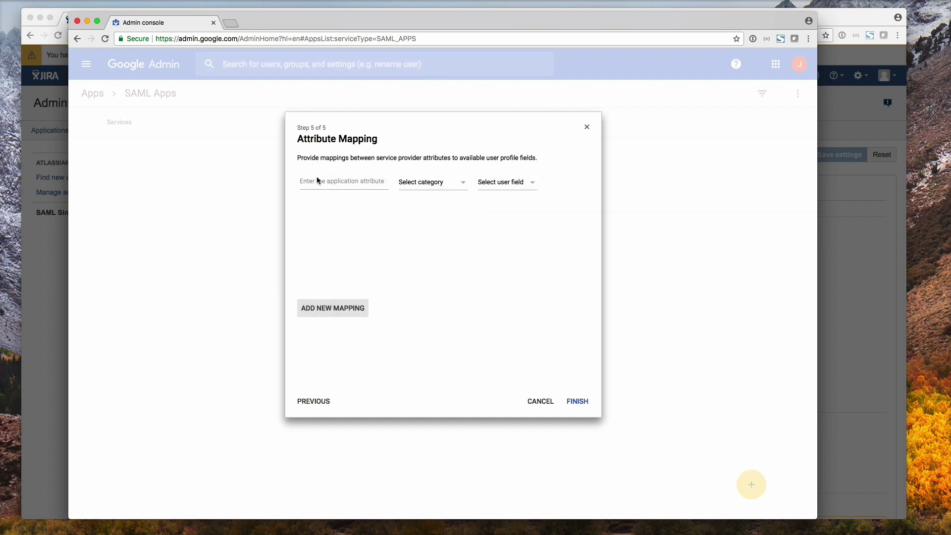
left_click(427, 183)
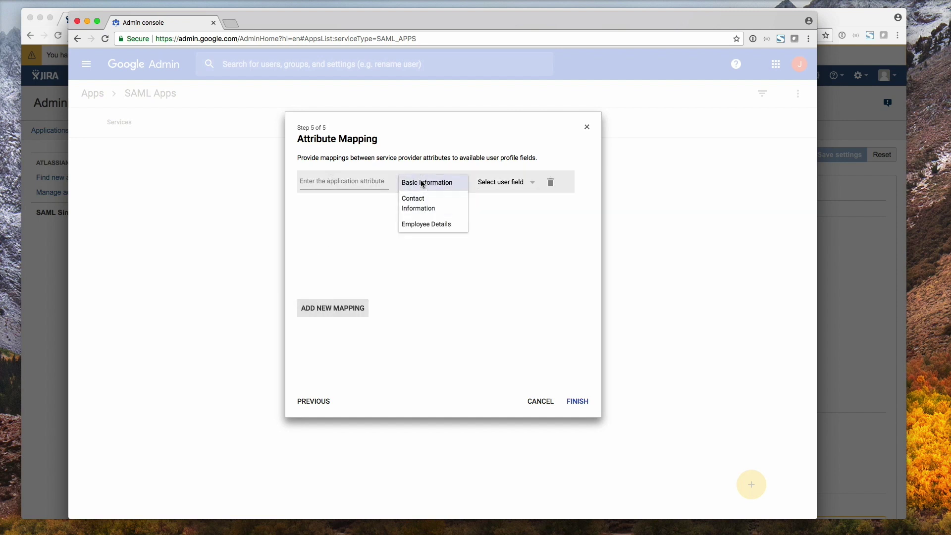
left_click(421, 183)
left_click(511, 185)
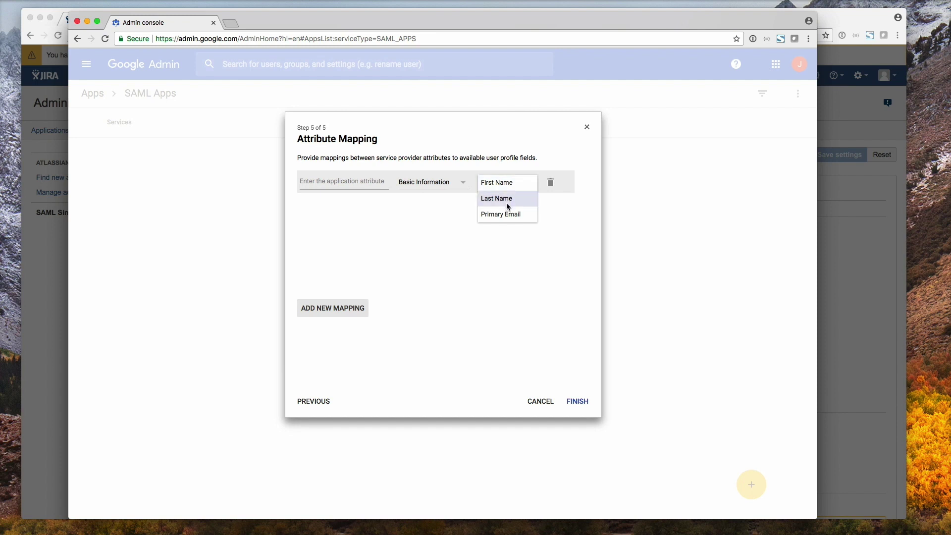
left_click(504, 185)
left_click(337, 182)
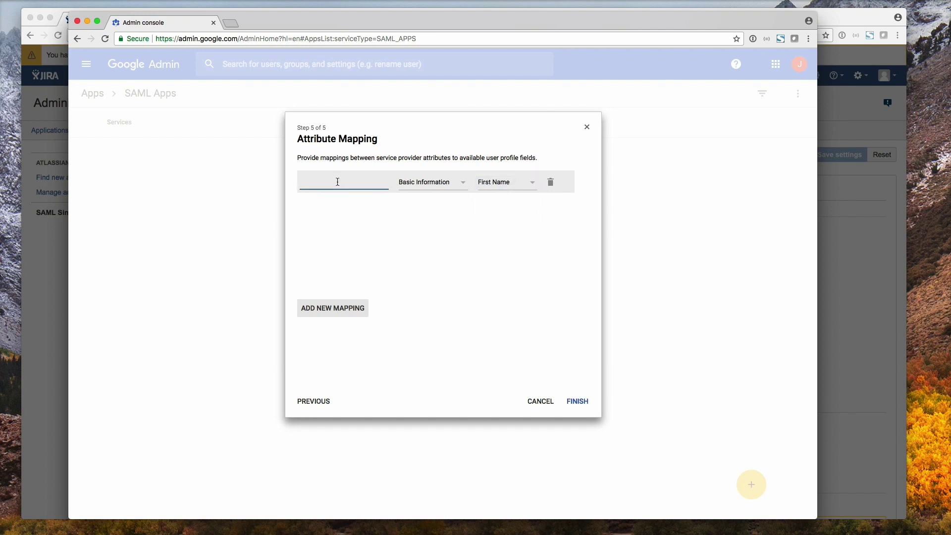
type("first")
Step: Map attribute 'last' to Basic Information > Last Name
left_click(332, 308)
left_click(309, 209)
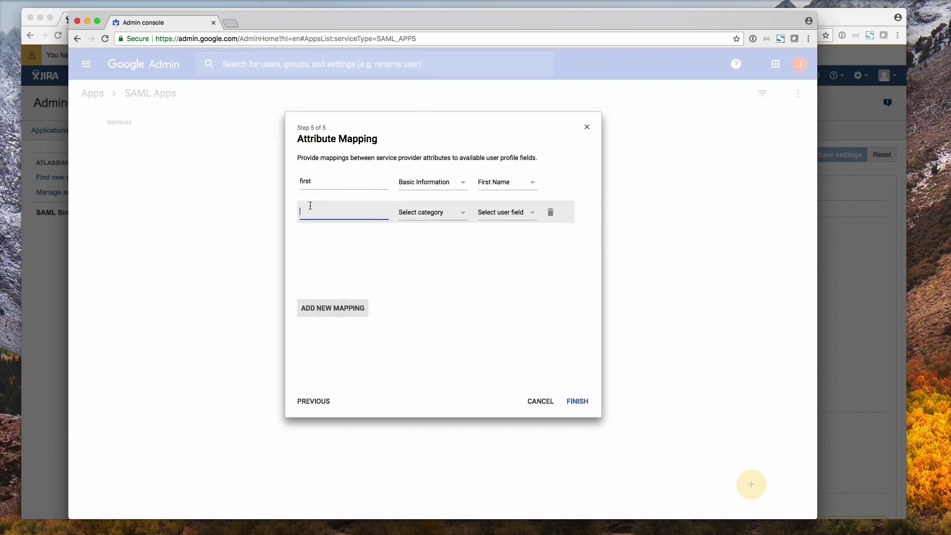
type("last")
left_click(441, 213)
left_click(427, 192)
left_click(494, 212)
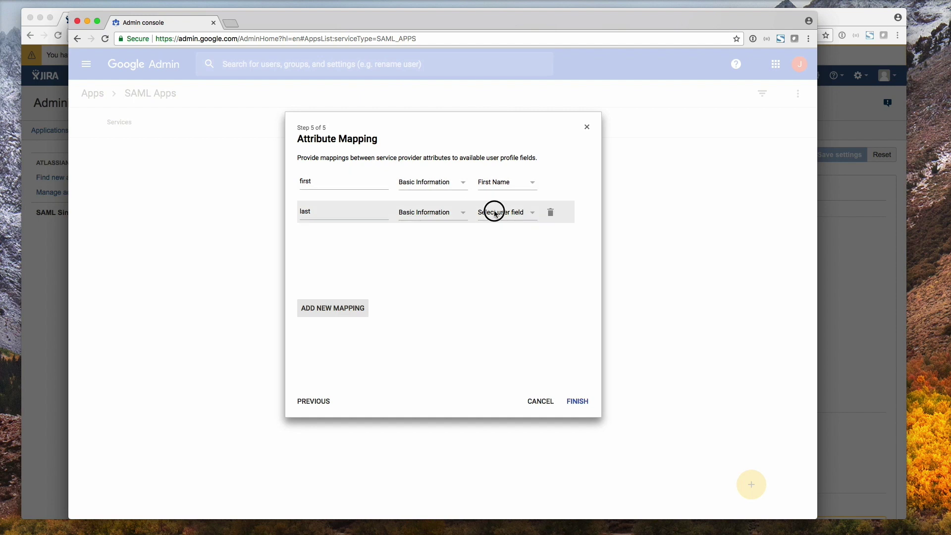
left_click(493, 211)
Step: Map attribute 'email' to Basic Information > Primary Email and finish the app
left_click(320, 318)
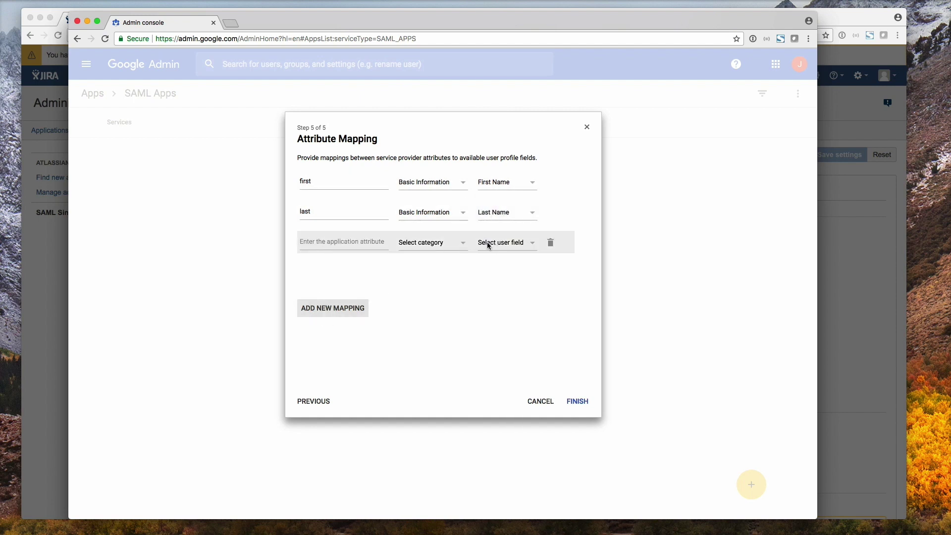
left_click(435, 243)
left_click(424, 194)
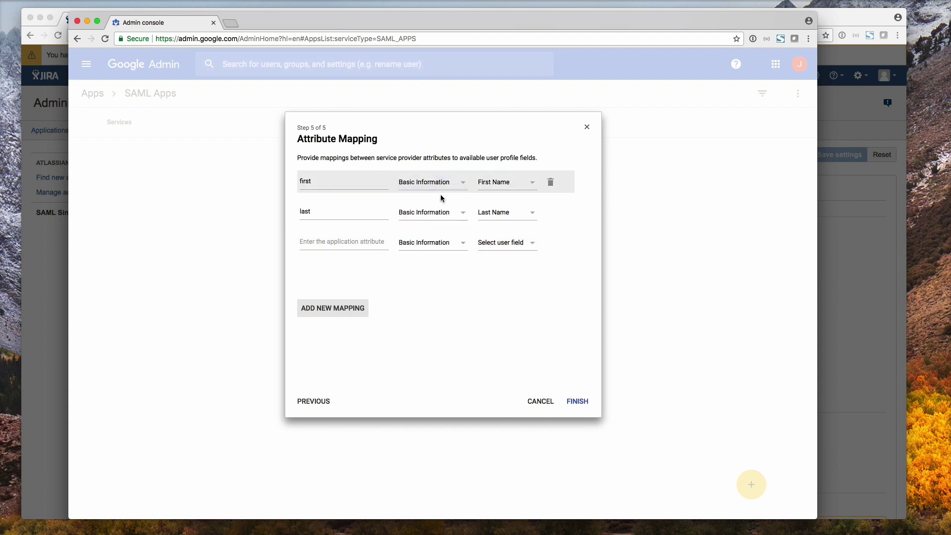
left_click(489, 242)
left_click(487, 242)
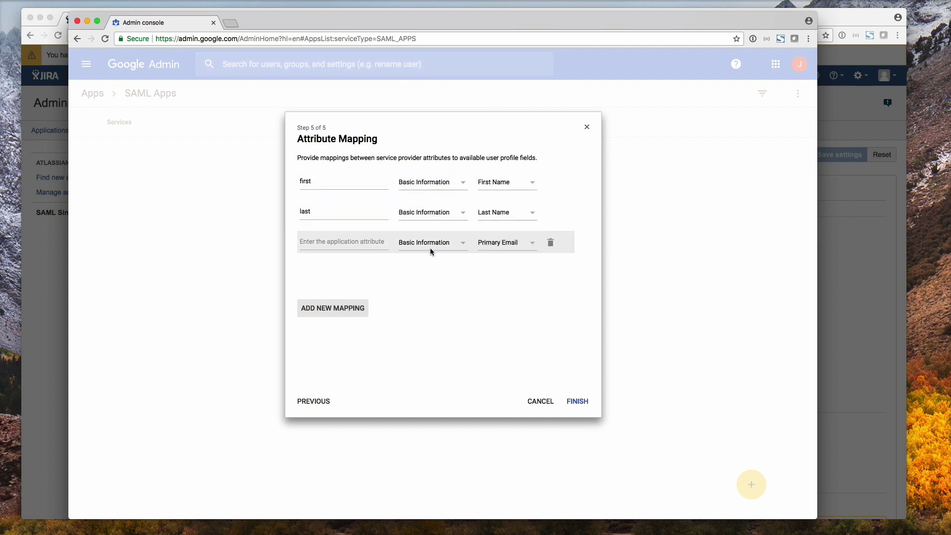
left_click(348, 238)
type("email")
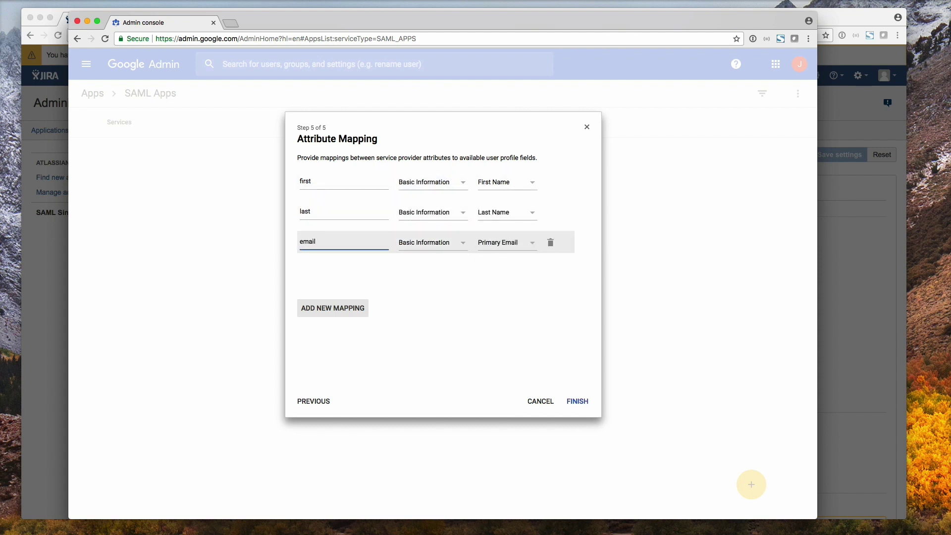
left_click(579, 403)
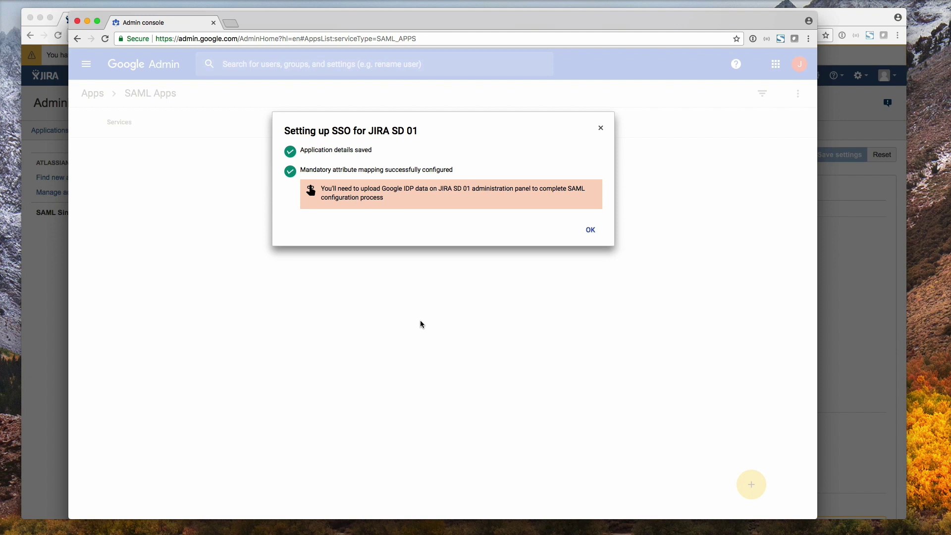
Step: Turn the JIRA SD 01 app ON for everyone and confirm
left_click(590, 230)
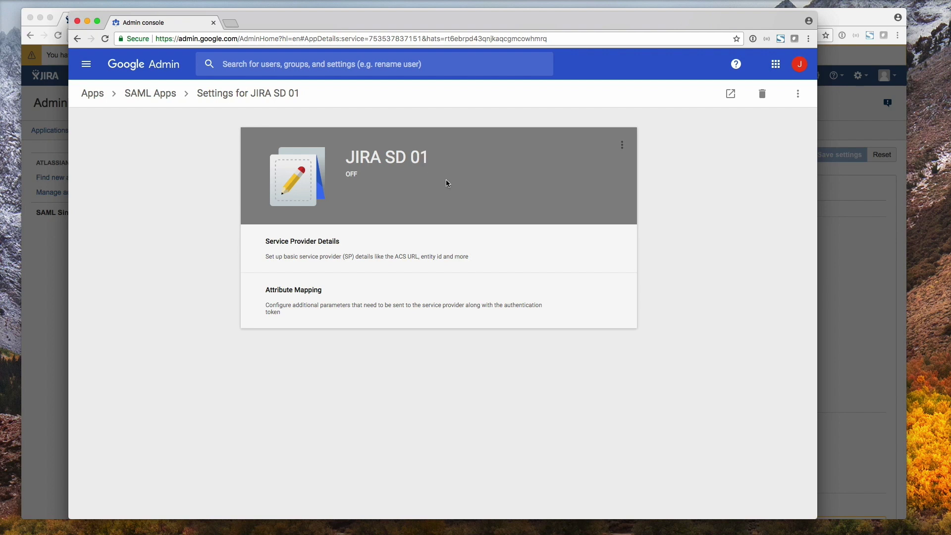
left_click(623, 146)
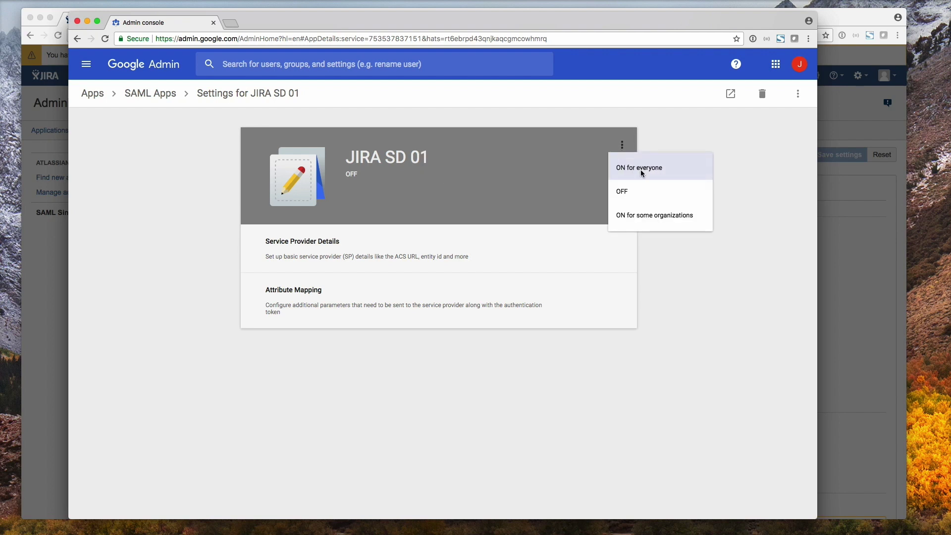
left_click(680, 170)
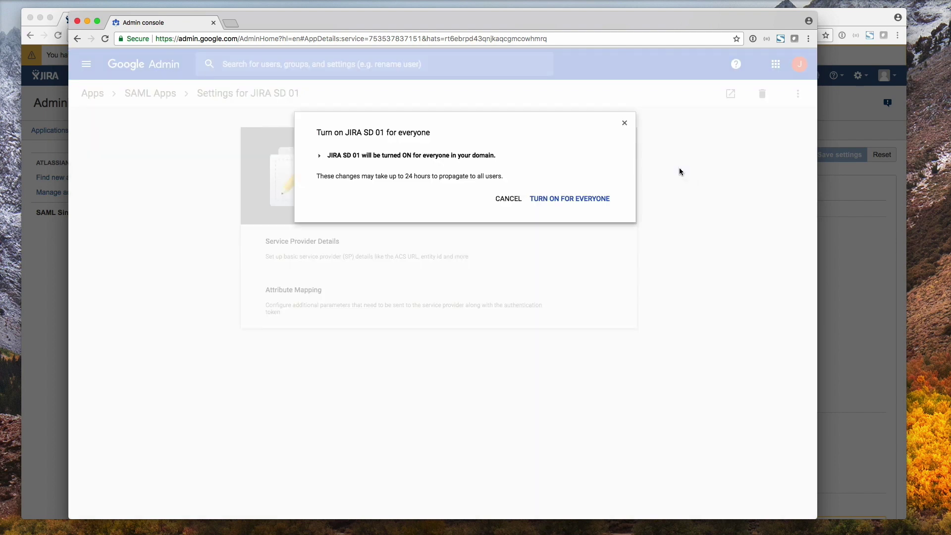
left_click(547, 201)
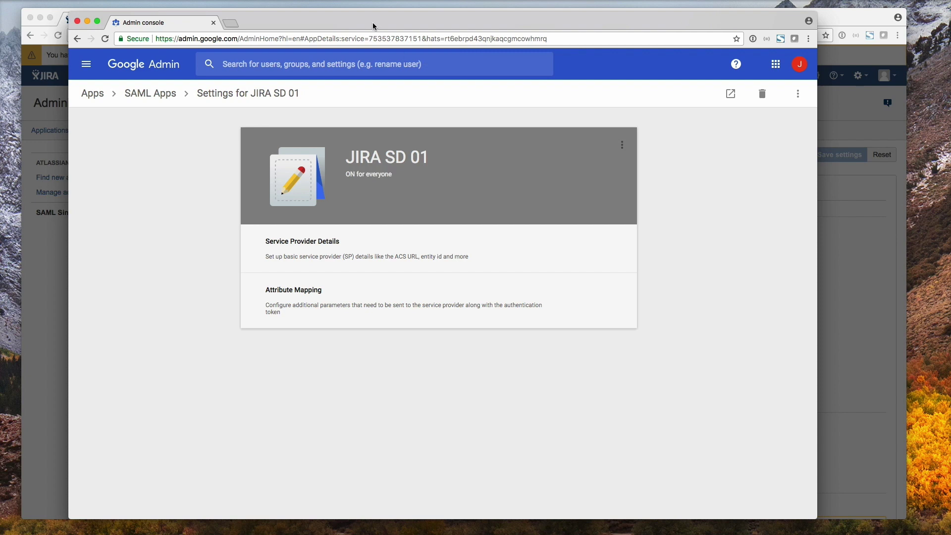
Step: Import the downloaded GoogleIDPMetadata XML file from Downloads into JIRA's IdP settings
left_click_drag(368, 26, 950, 295)
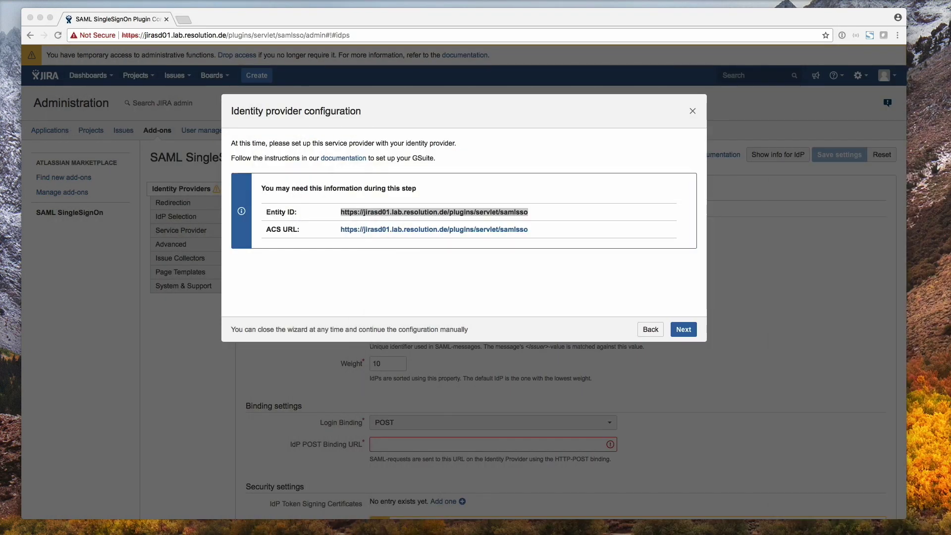
left_click(683, 332)
left_click(683, 330)
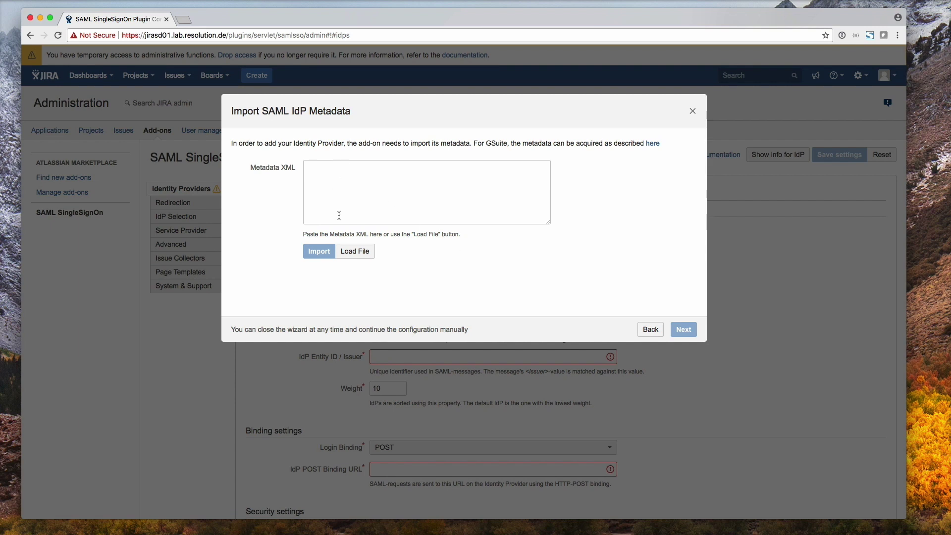
left_click(352, 251)
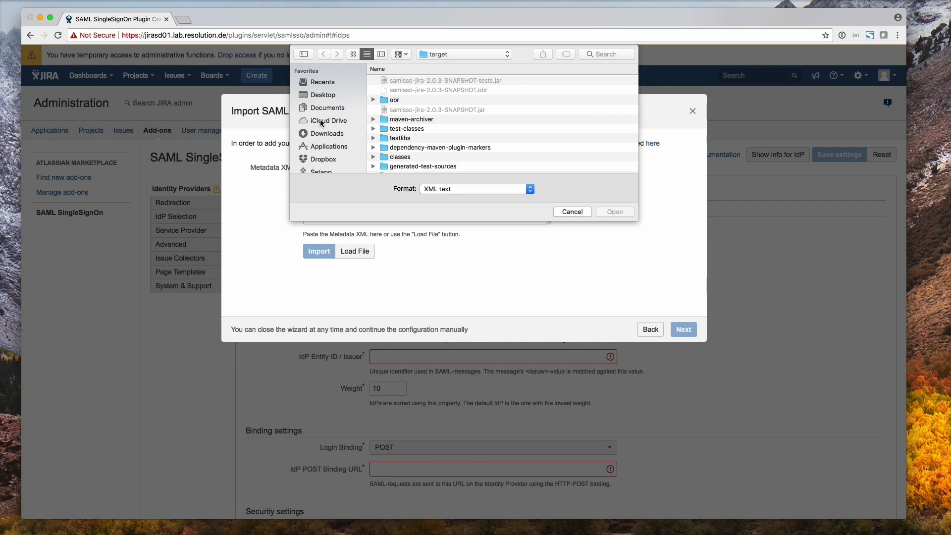
left_click(322, 135)
left_click(475, 81)
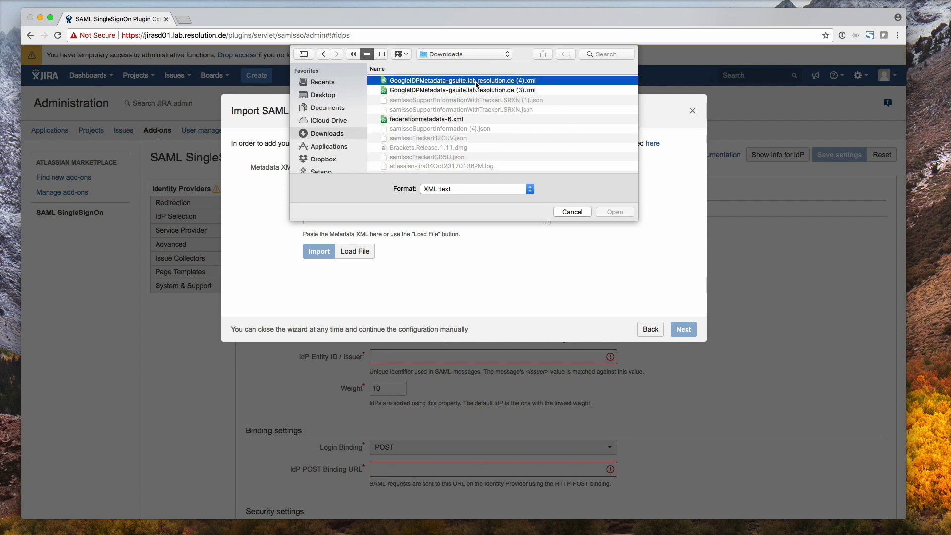
left_click(607, 211)
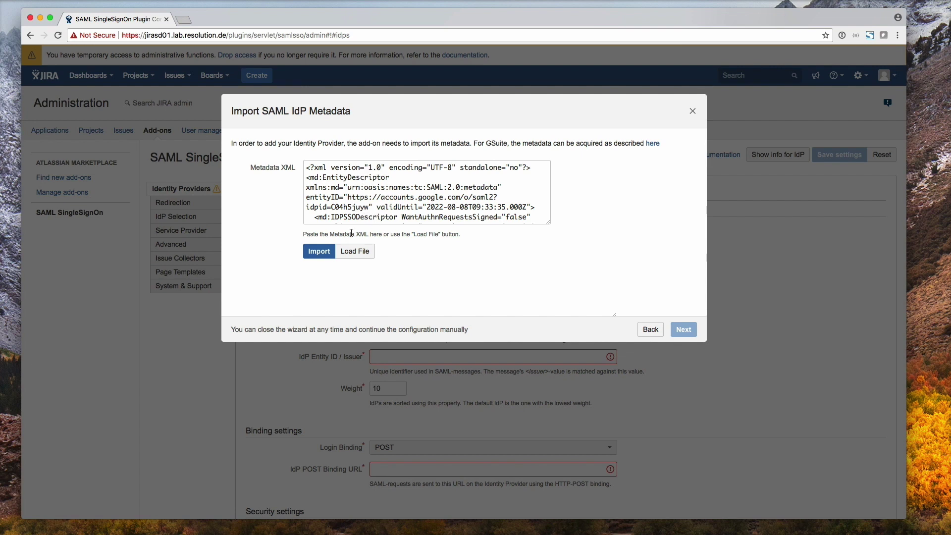
left_click(312, 254)
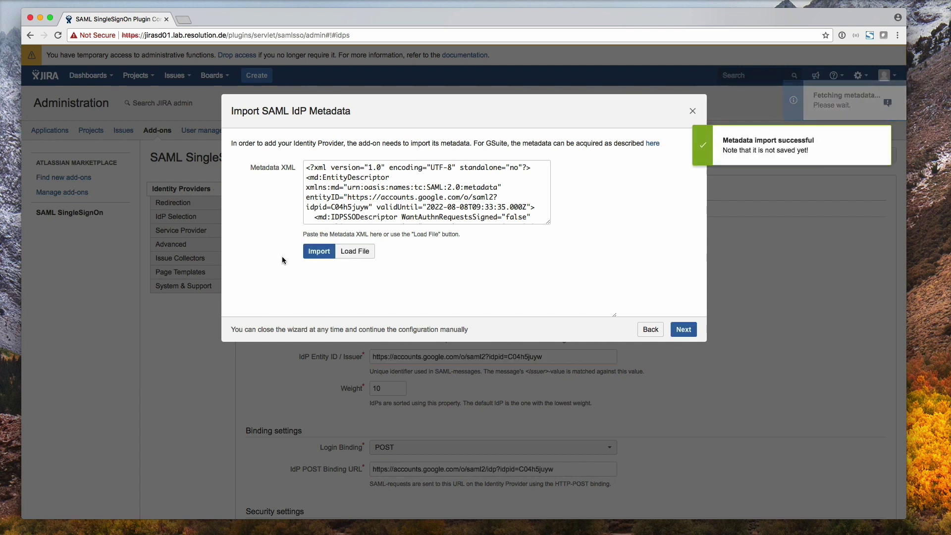
left_click(682, 330)
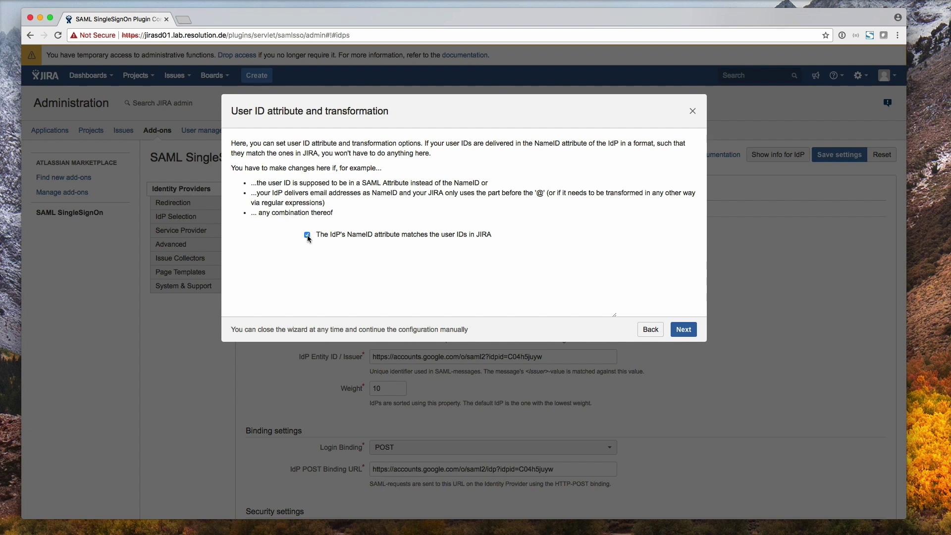
left_click(307, 235)
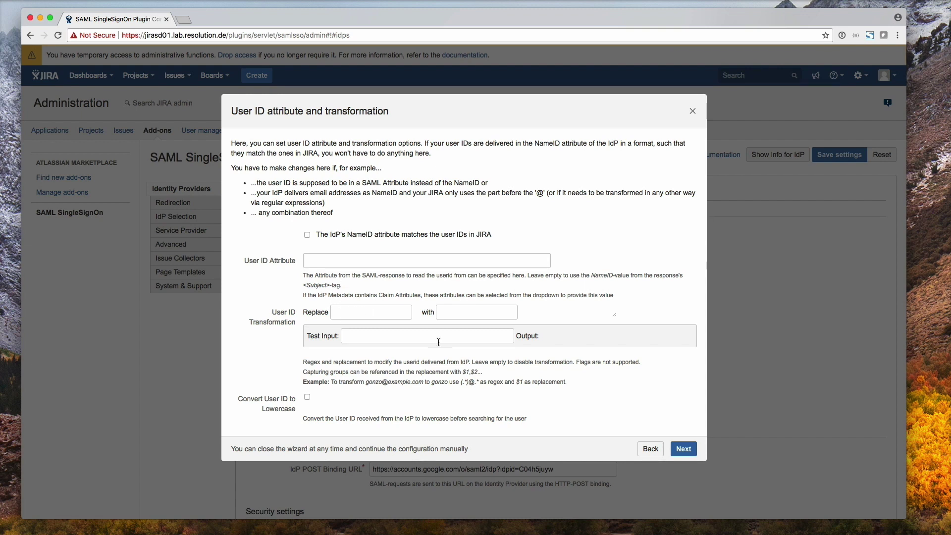
Step: Set the user ID transformation to replace (.*)@.* with $1
left_click_drag(461, 382, 479, 382)
right_click(471, 382)
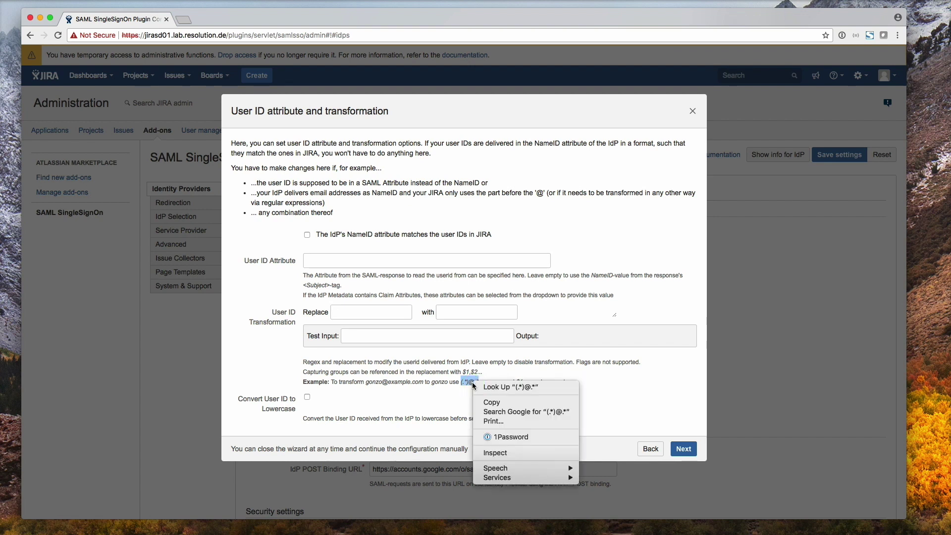
left_click(492, 402)
right_click(363, 313)
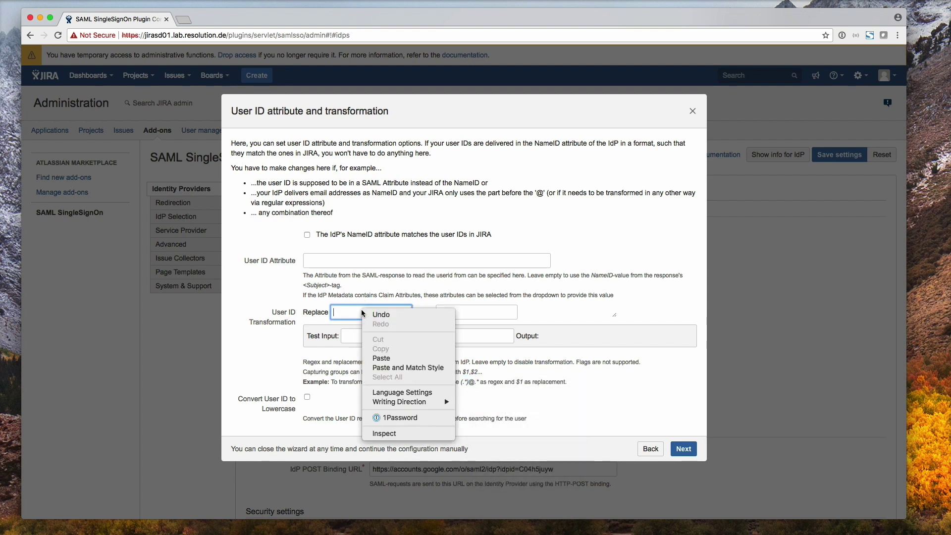
left_click(381, 358)
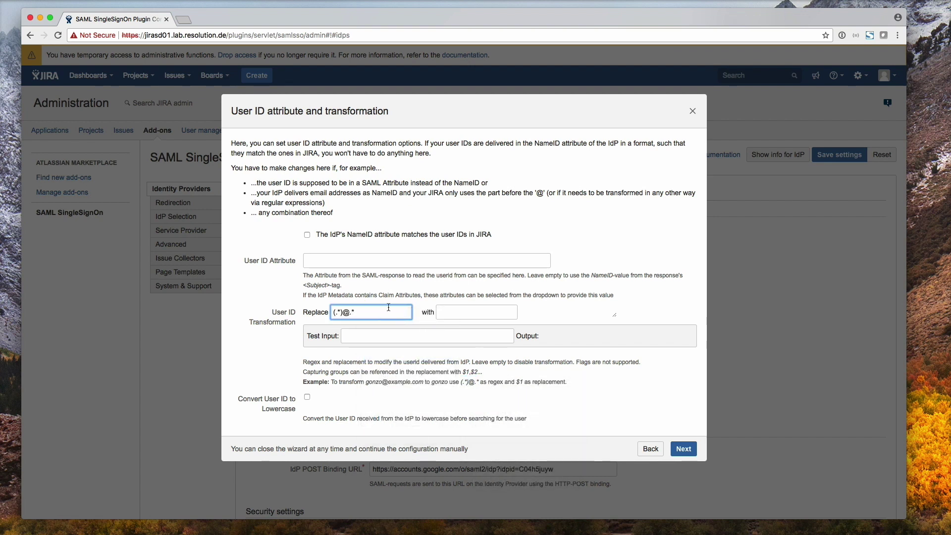
left_click(461, 309)
type("$1")
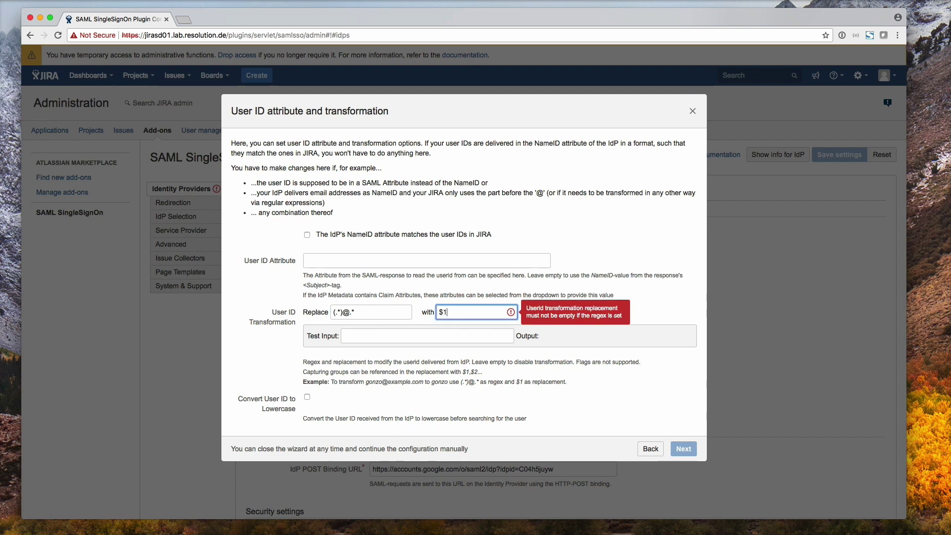
Step: Test the transformation on a sample e-mail address and proceed to user creation
left_click(374, 335)
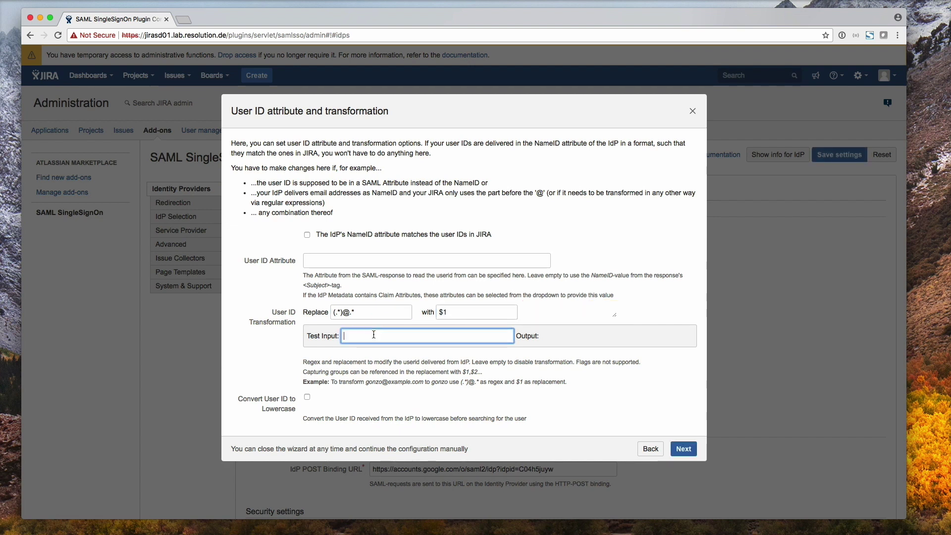
type("jb@test.com")
left_click(551, 339)
left_click(410, 340)
left_click(684, 449)
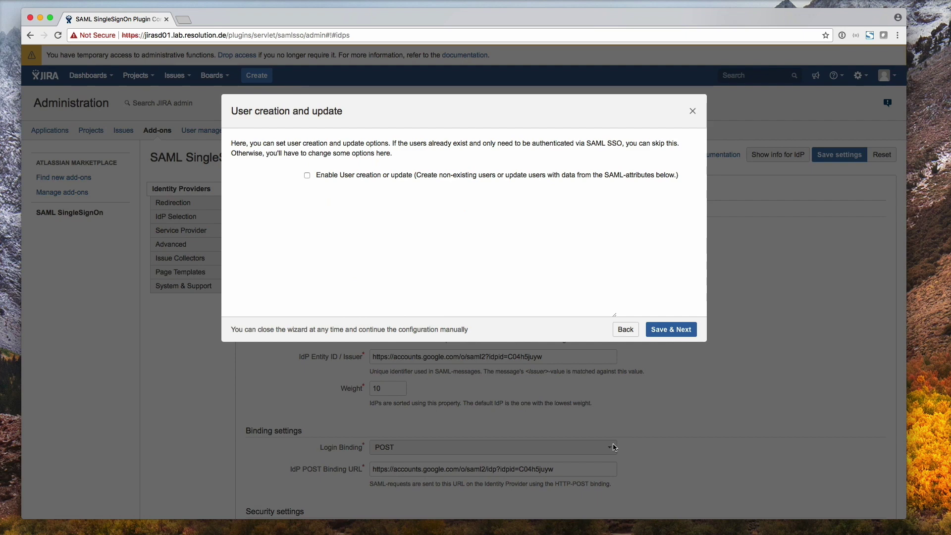
Step: Enable user creation and update, with Full Name attribute '{first} {last}' and Email attribute 'email'
left_click(307, 175)
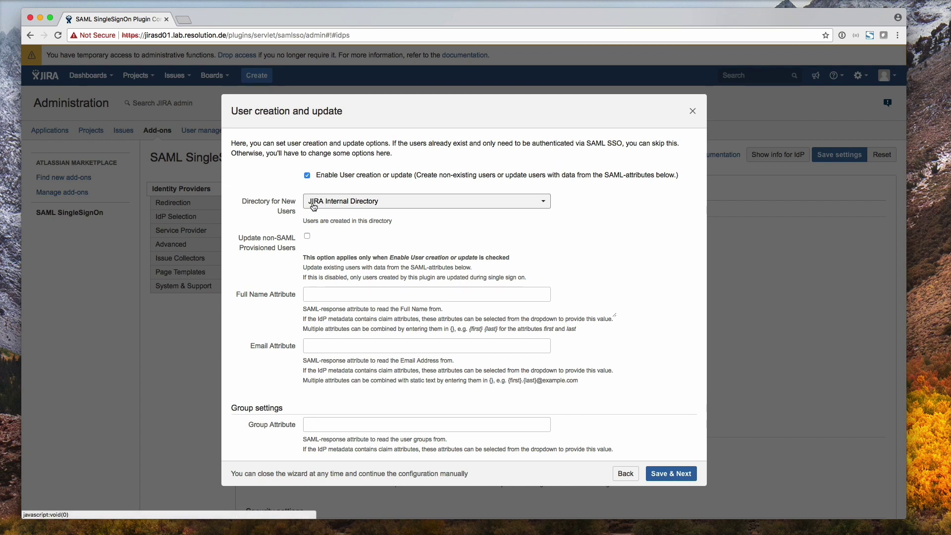
left_click(325, 293)
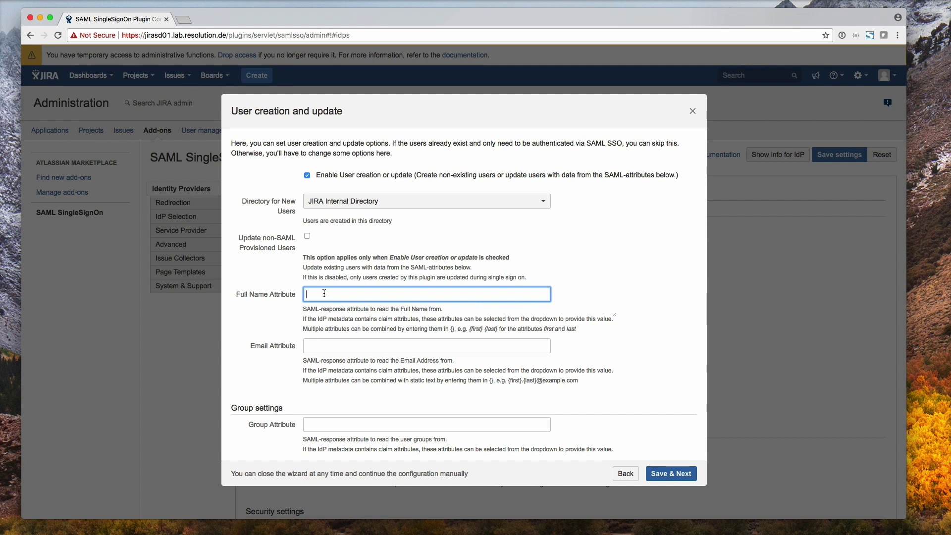
type("{}")
type("first")
type("{}")
type("last")
left_click(290, 339)
type("email")
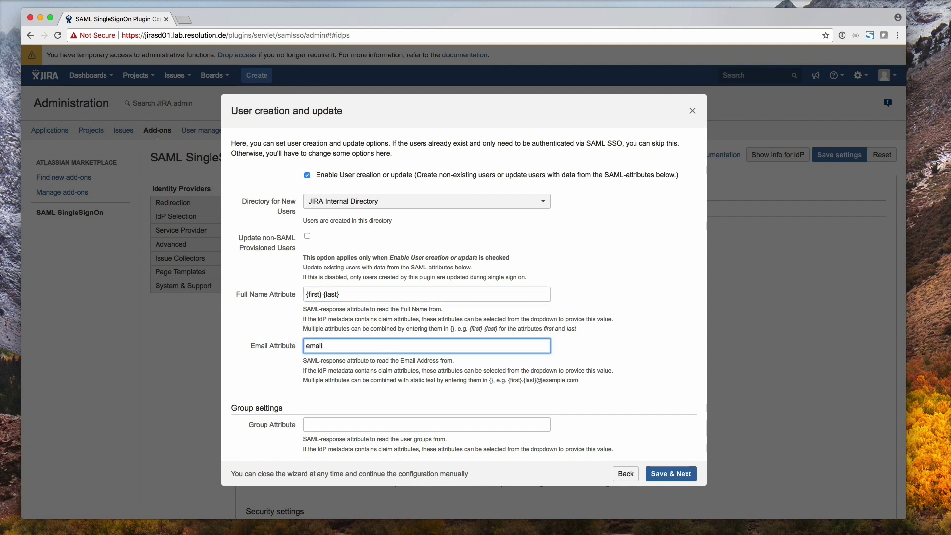
scroll(290, 343, "down", 1)
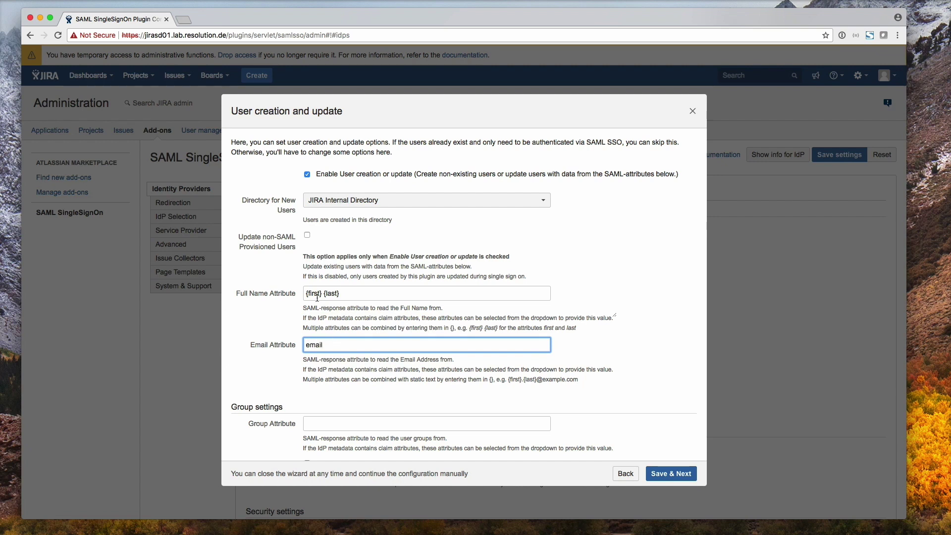
Step: Put new users in the jira-servicedesk-users group and save, moving on to the test step
scroll(325, 308, "down", 1)
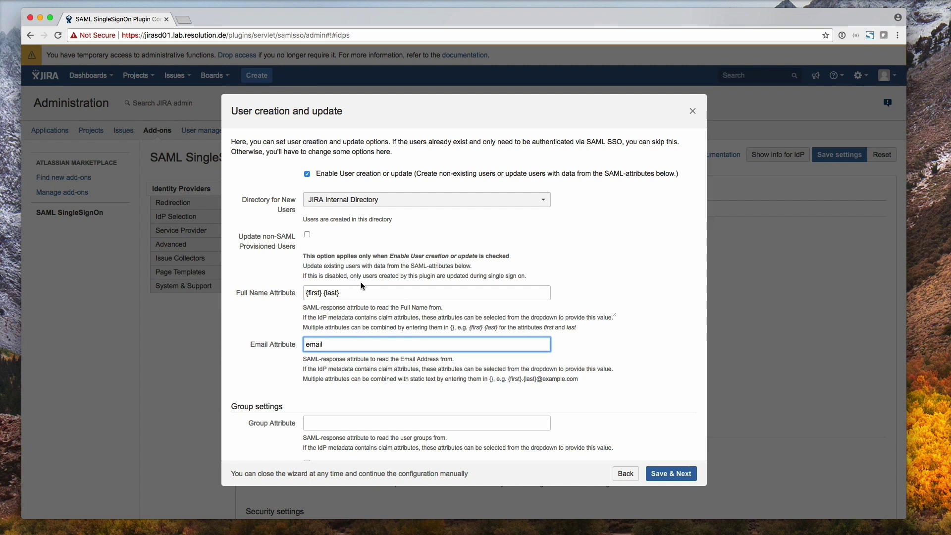
scroll(361, 282, "down", 5)
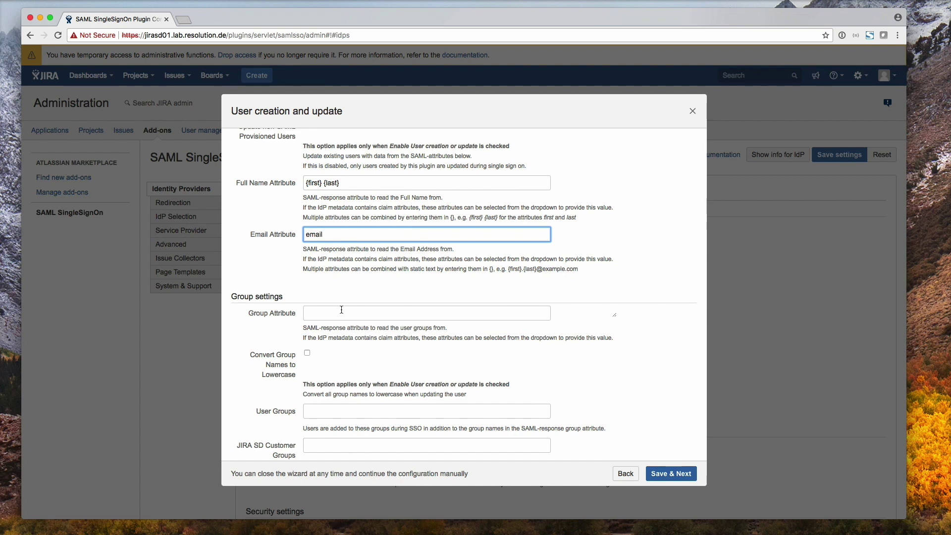
scroll(340, 310, "down", 2)
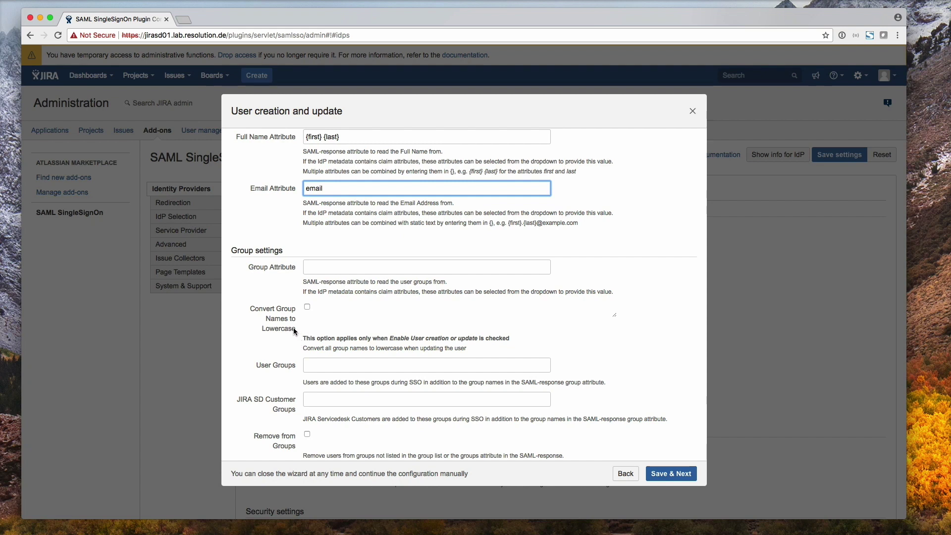
left_click(320, 366)
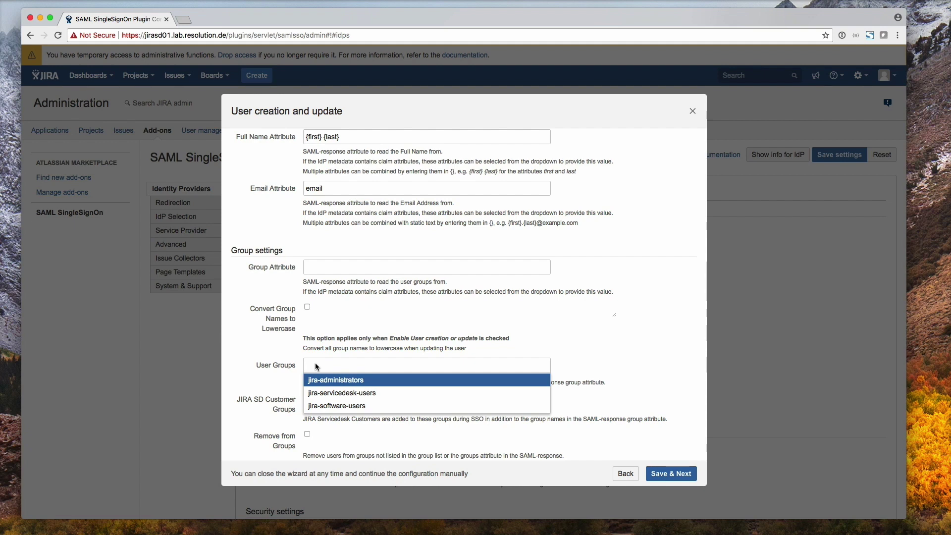
left_click(334, 394)
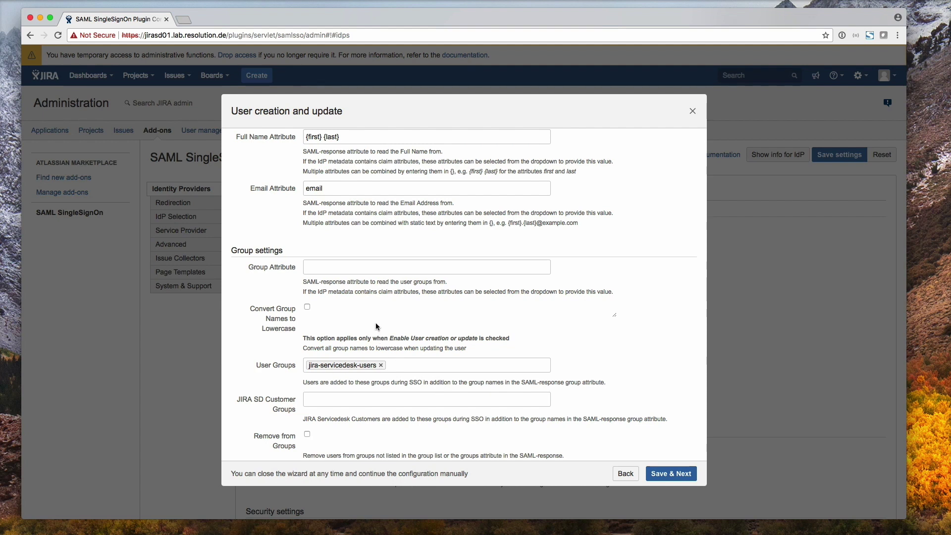
scroll(376, 324, "down", 1)
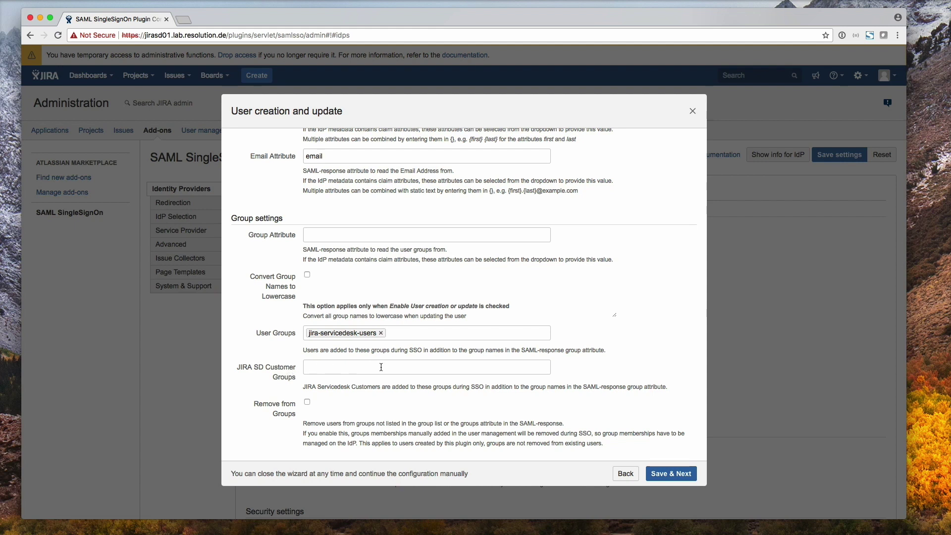
scroll(594, 349, "up", 1)
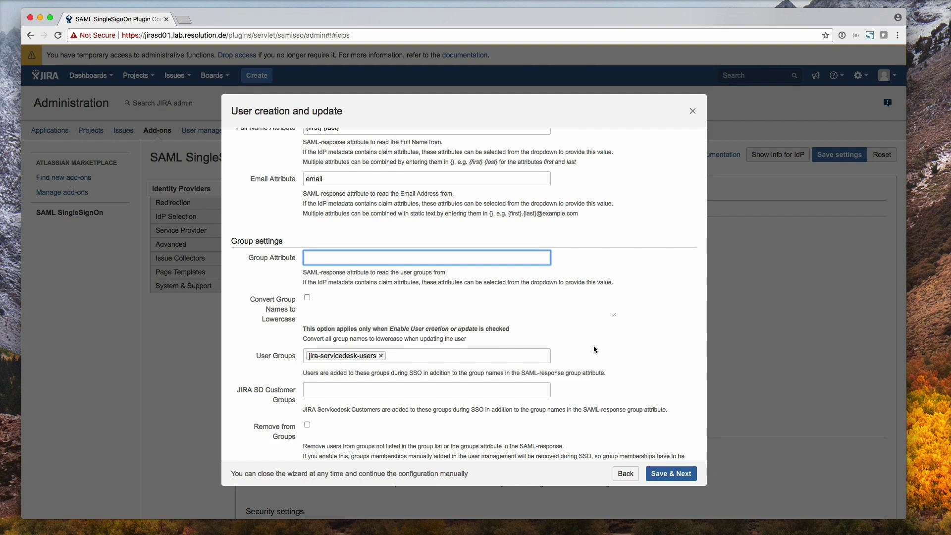
left_click(671, 473)
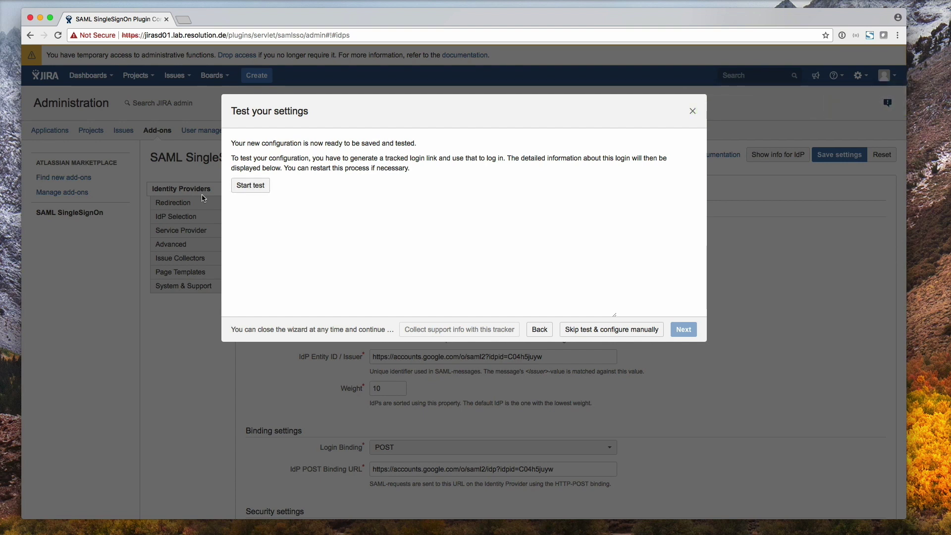
Step: Start the test, copy the generated tracked login link, and open a new Firefox window
left_click(250, 186)
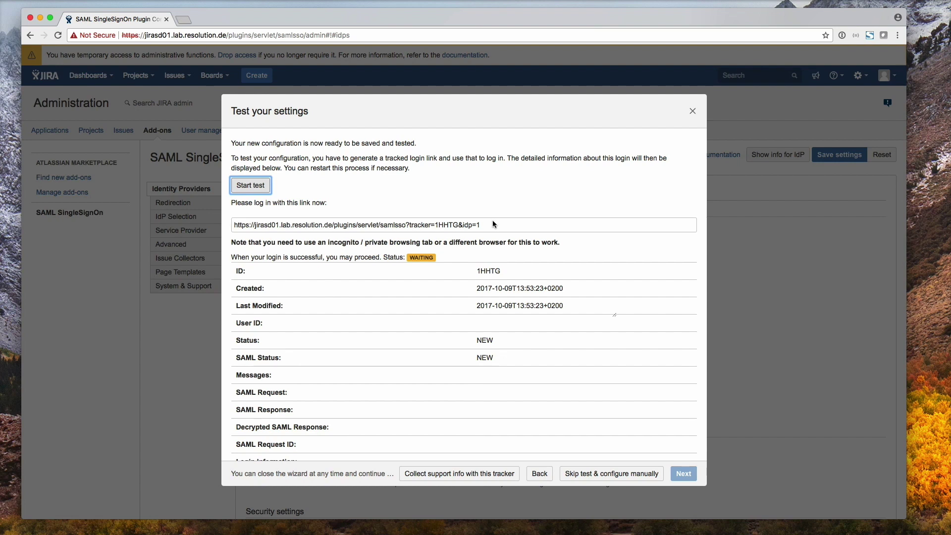
left_click_drag(492, 223, 243, 224)
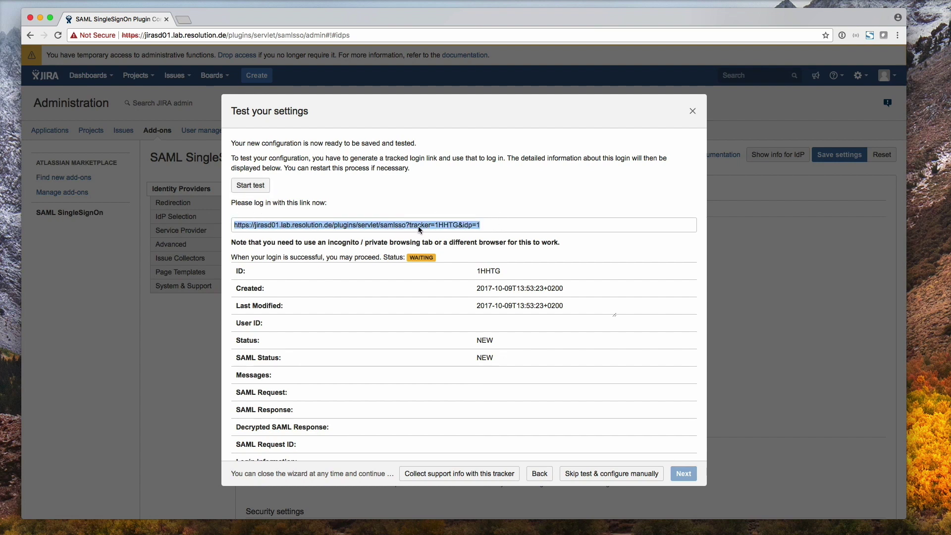
right_click(371, 225)
left_click(376, 246)
key("super+Tab")
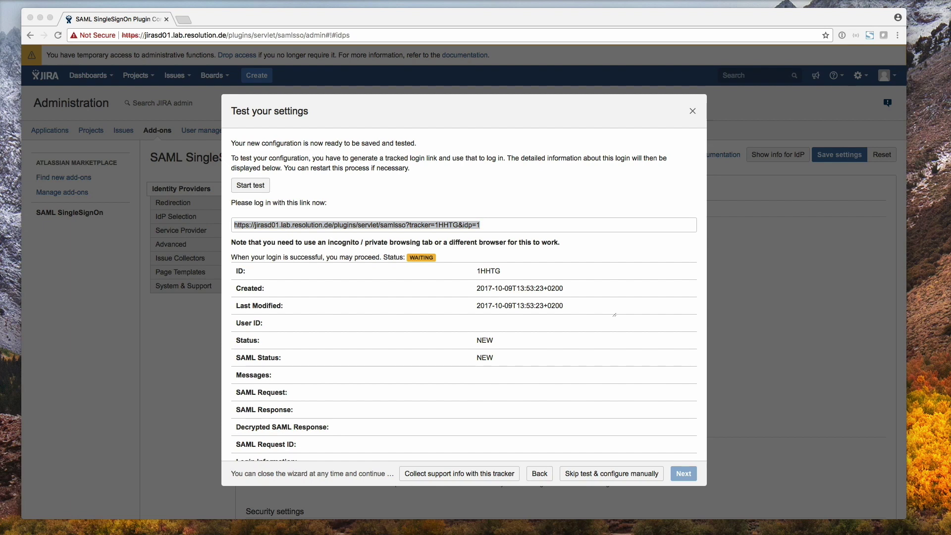
key("super+n")
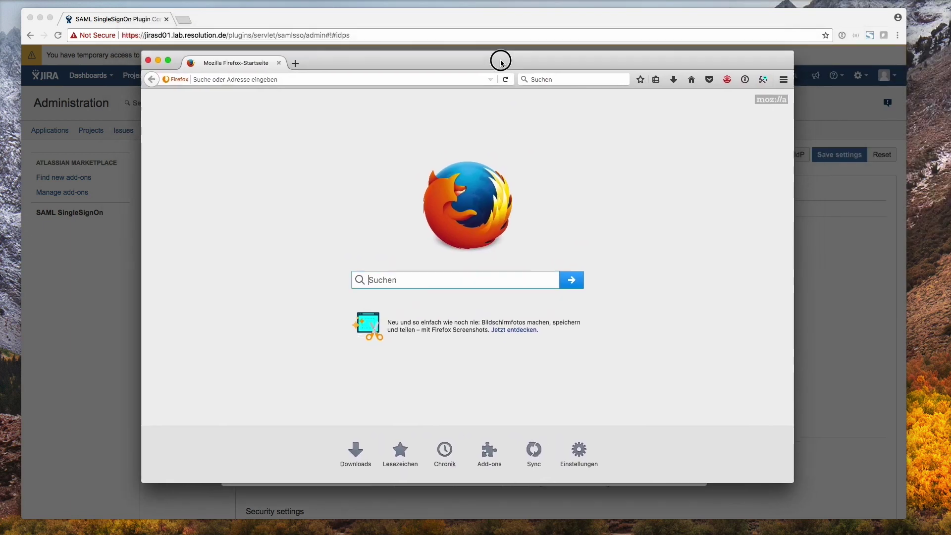
Step: Paste the tracked login link into the new window's address bar and load it
left_click(316, 79)
right_click(316, 80)
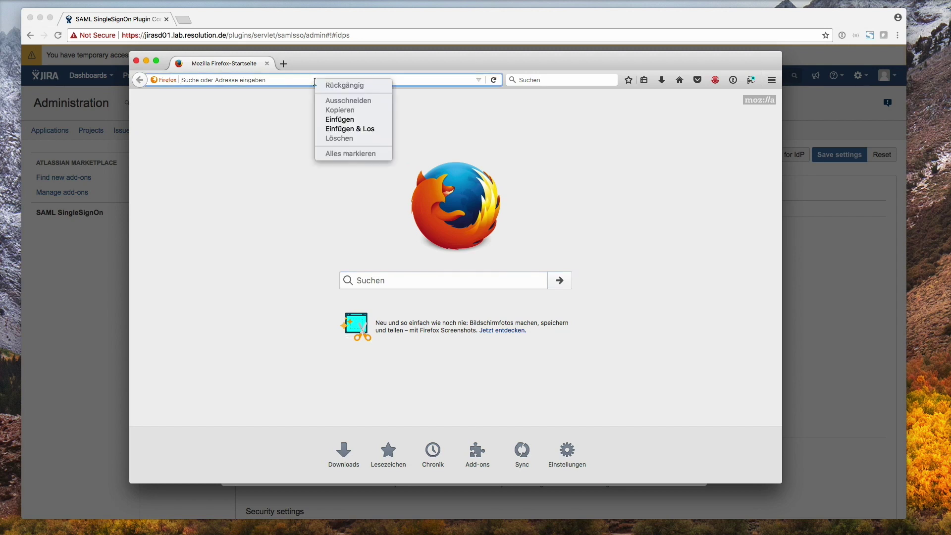
left_click(337, 120)
key("Return")
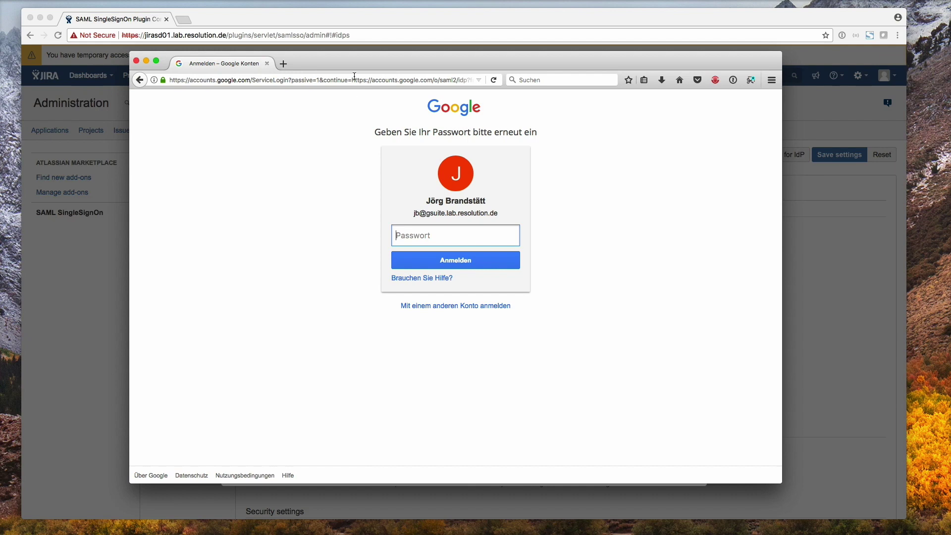
Step: Review the JIRA test tracker's waiting status, then bring the Google sign-in window back
left_click_drag(350, 64, 831, 100)
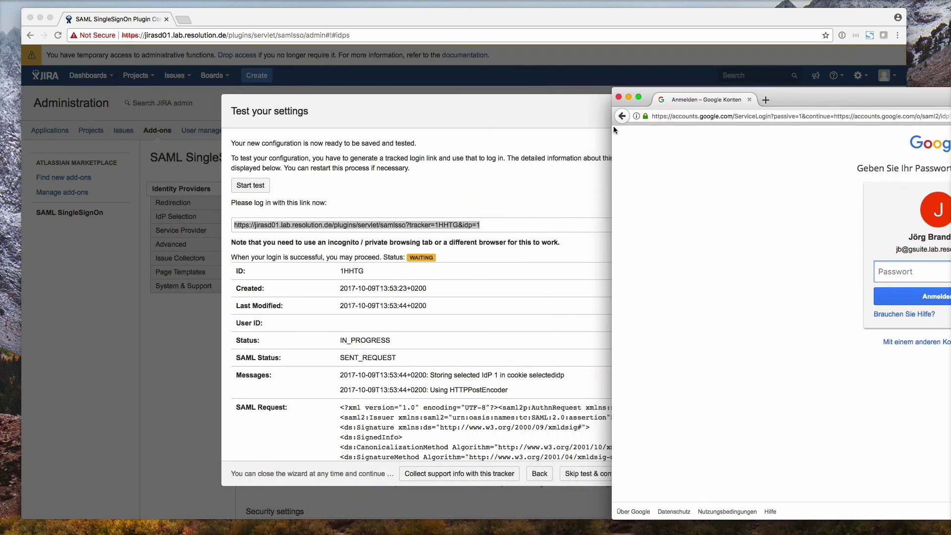
left_click(542, 118)
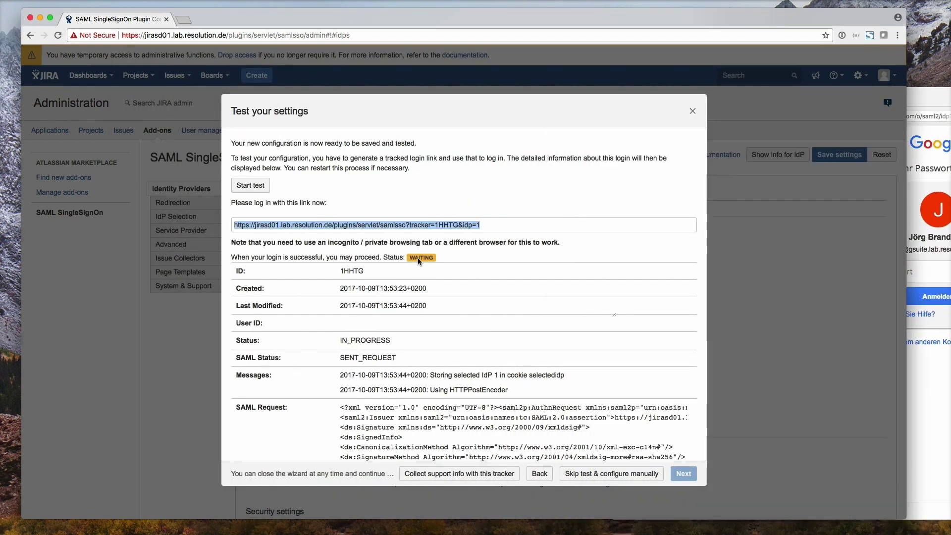
scroll(354, 313, "down", 5)
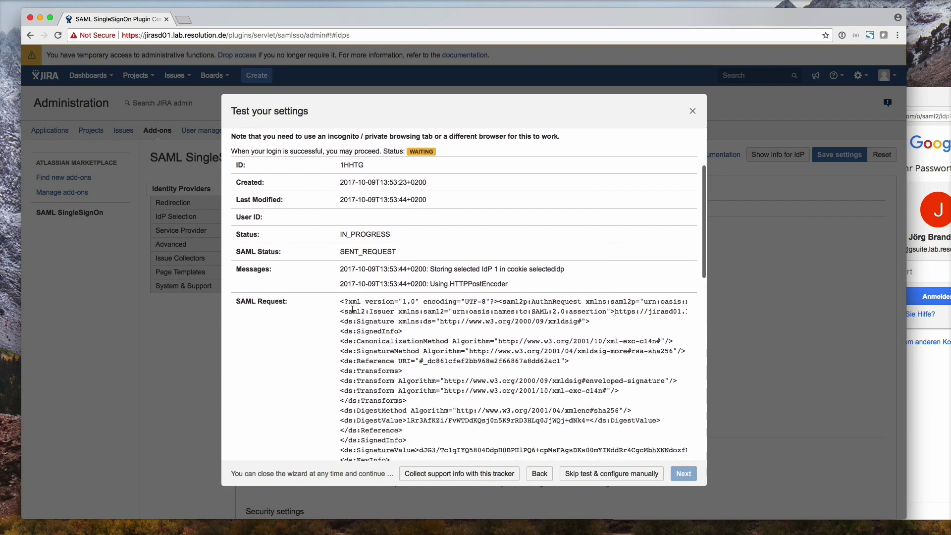
scroll(353, 310, "down", 2)
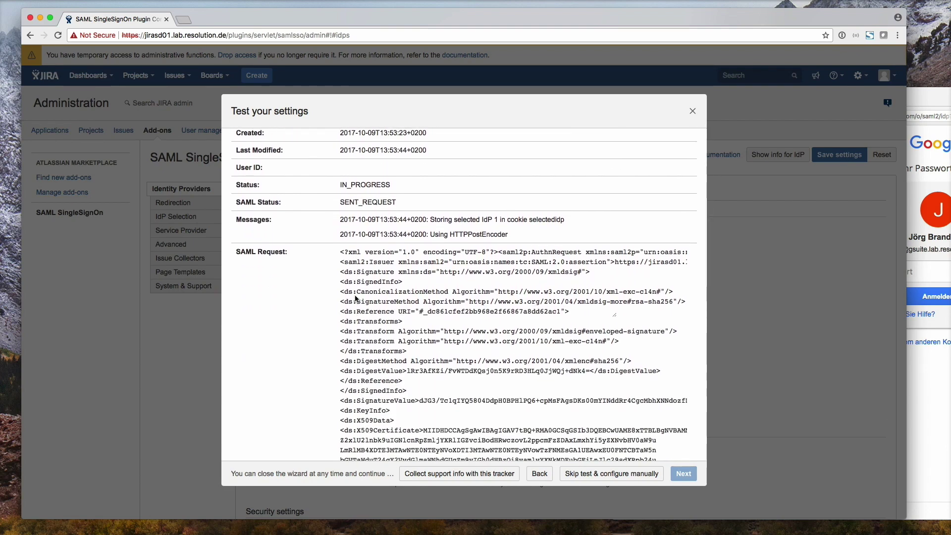
scroll(378, 271, "down", 20)
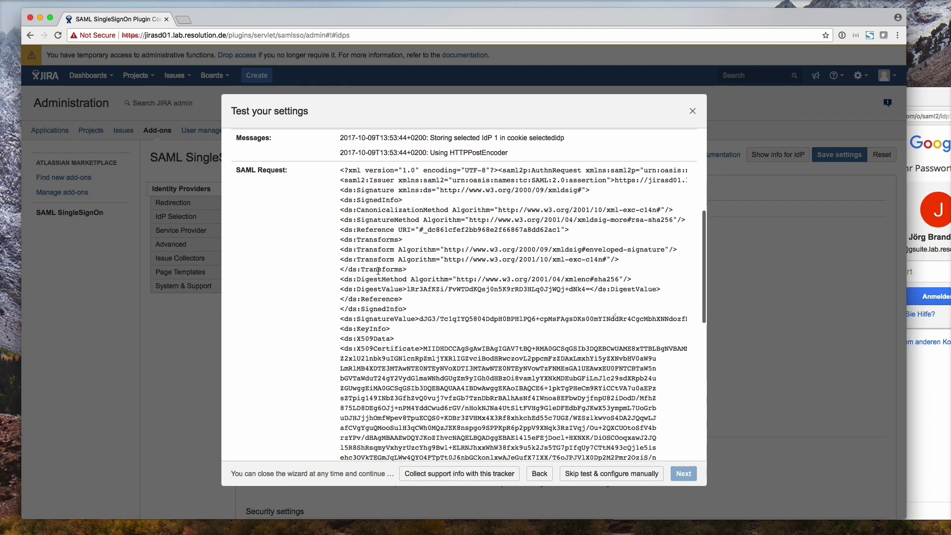
scroll(378, 271, "down", 1)
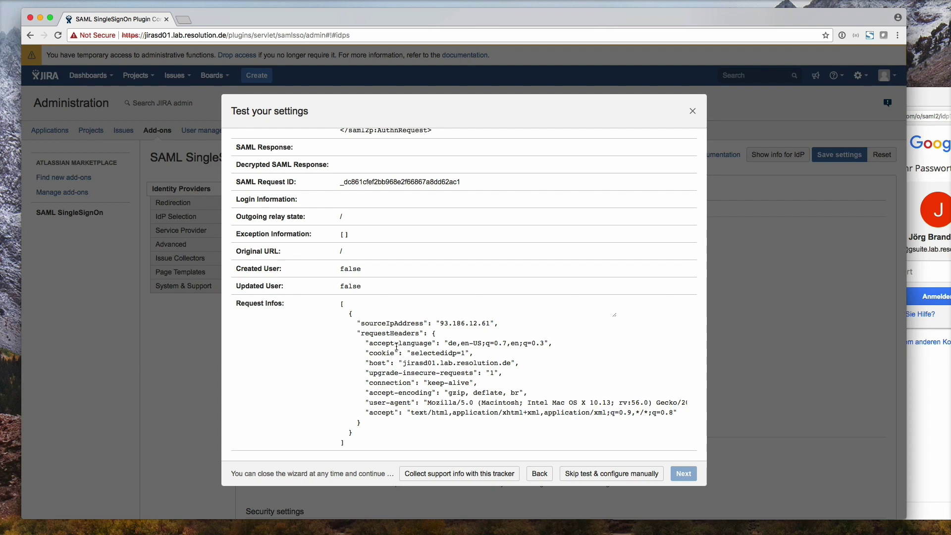
scroll(396, 347, "up", 10)
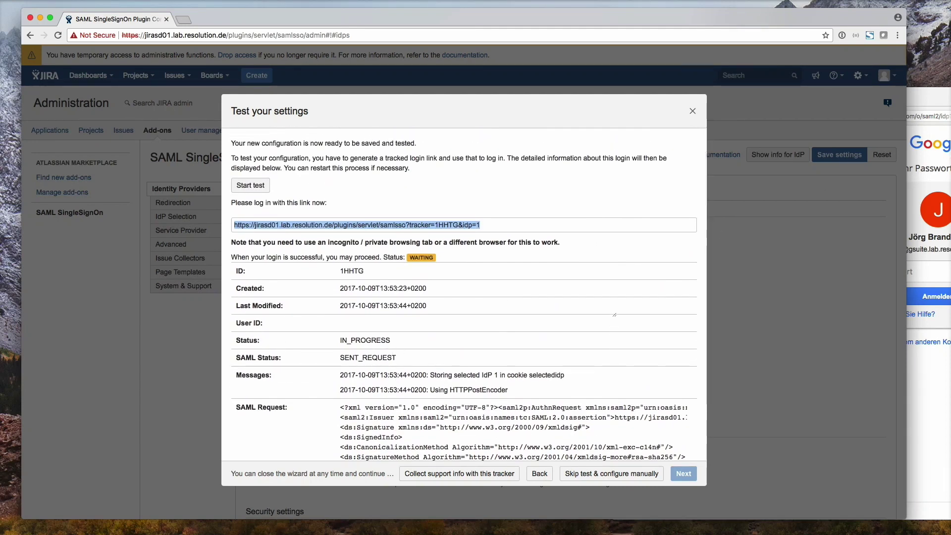
left_click_drag(932, 99, 643, 78)
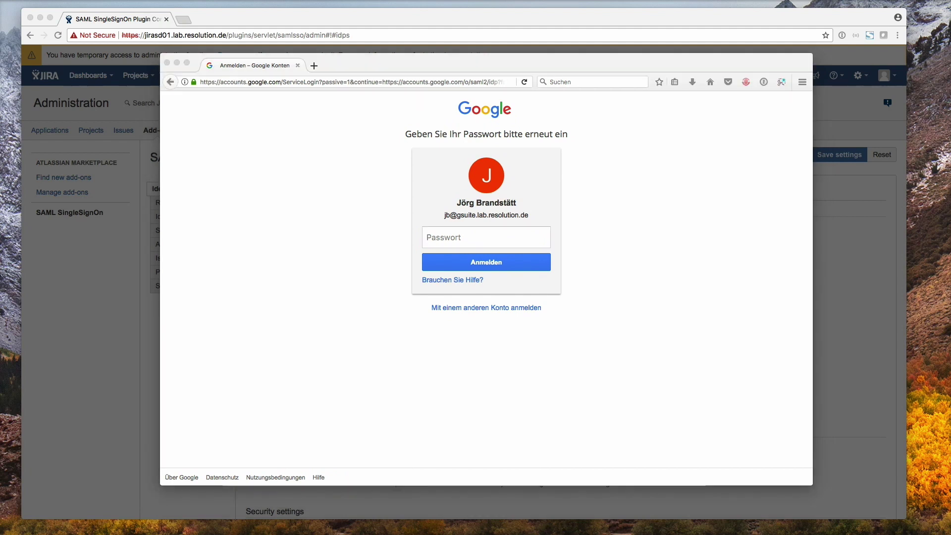
Step: Paste the account password into Google's sign-in page and sign in
right_click(455, 233)
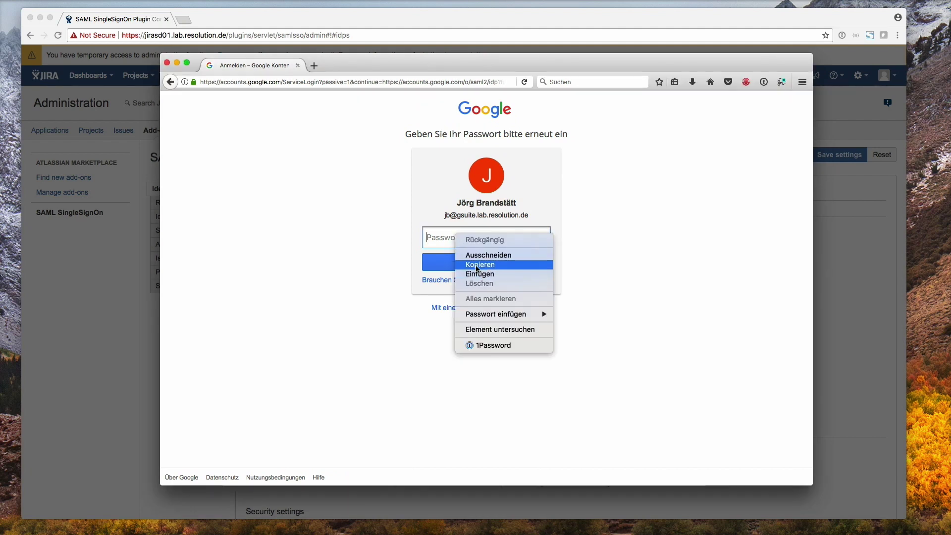
left_click(478, 274)
left_click(480, 265)
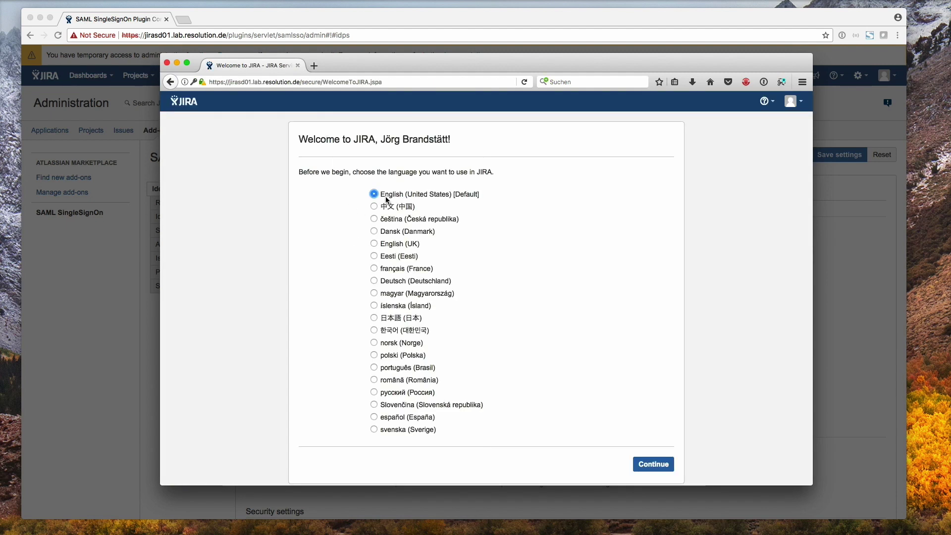
Step: Finish JIRA's welcome steps with English and no avatar, then open the user's profile
left_click(654, 466)
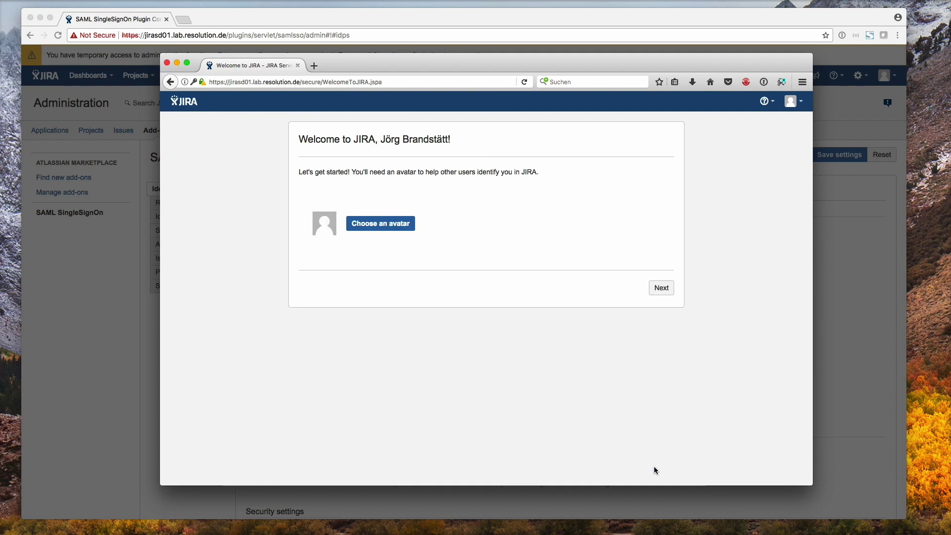
left_click(661, 286)
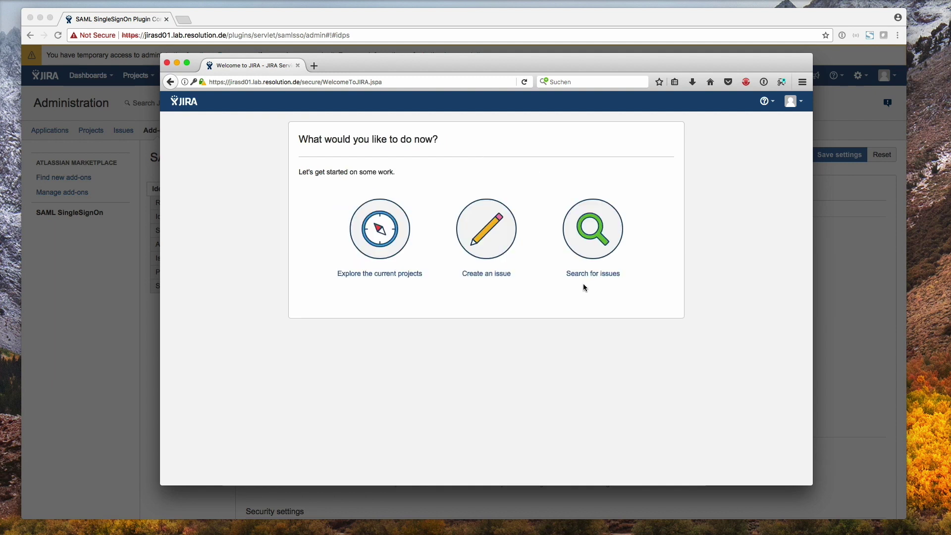
left_click(487, 236)
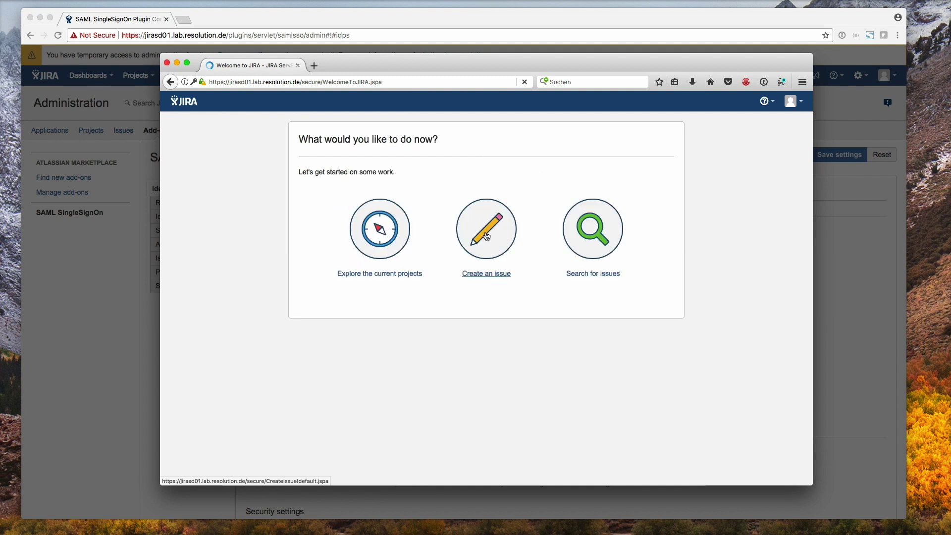
left_click(802, 104)
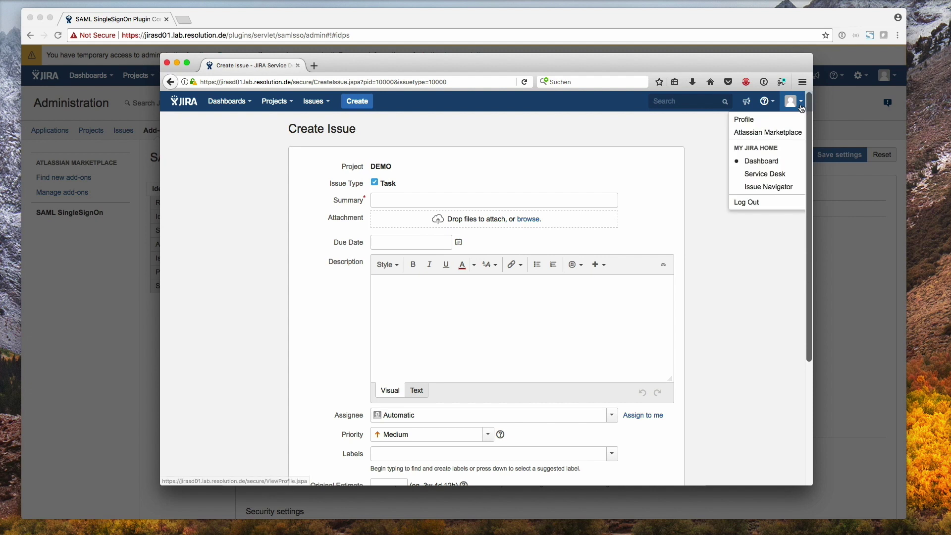
left_click(746, 119)
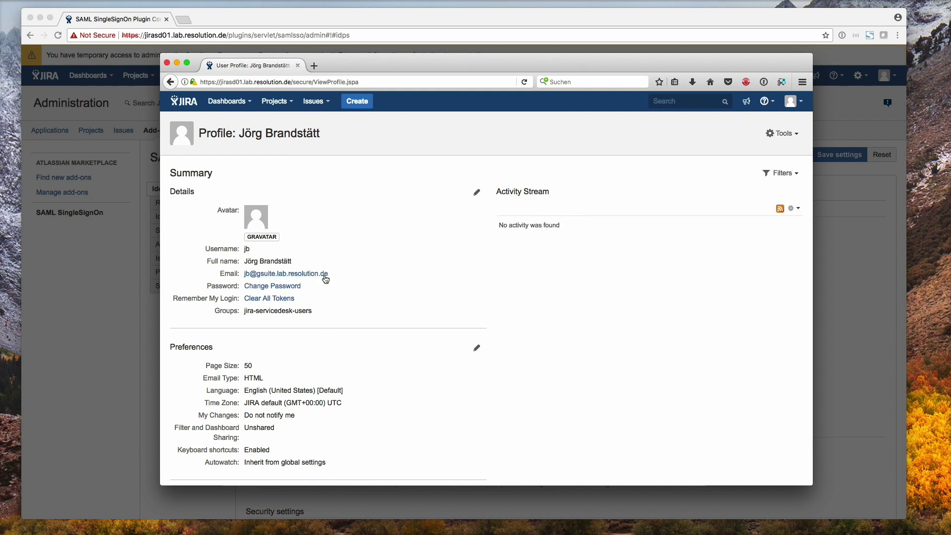
Step: Check the log shows the user created and added to jira-servicedesk-users, then continue
left_click_drag(531, 62, 668, 107)
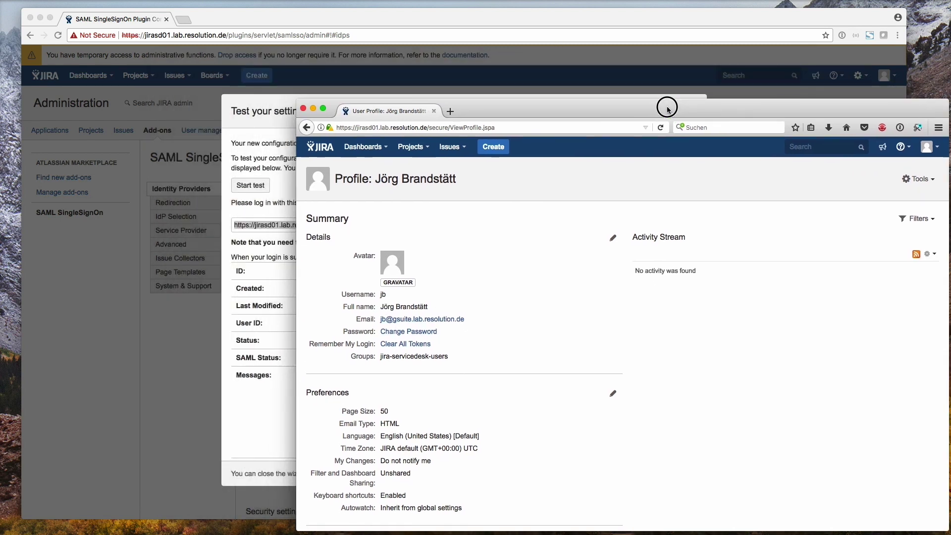
left_click(473, 25)
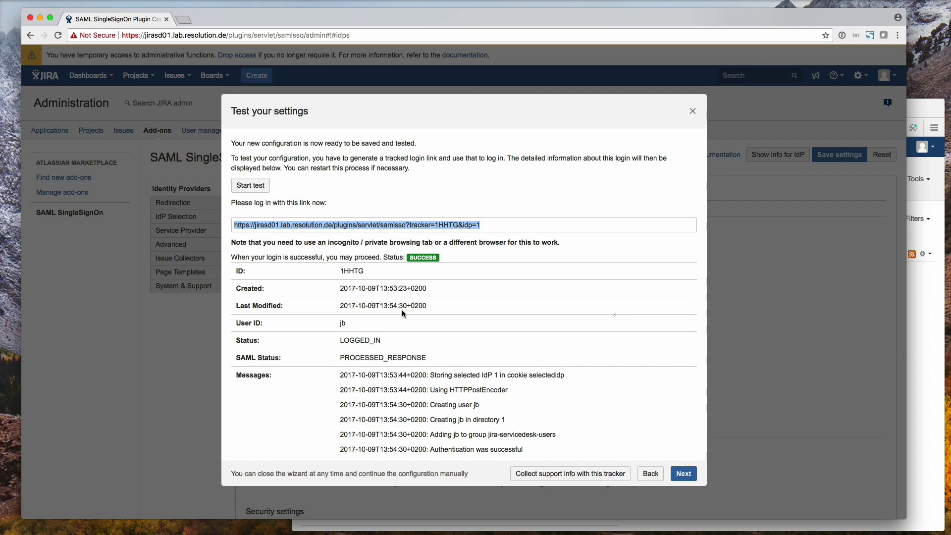
scroll(402, 310, "down", 3)
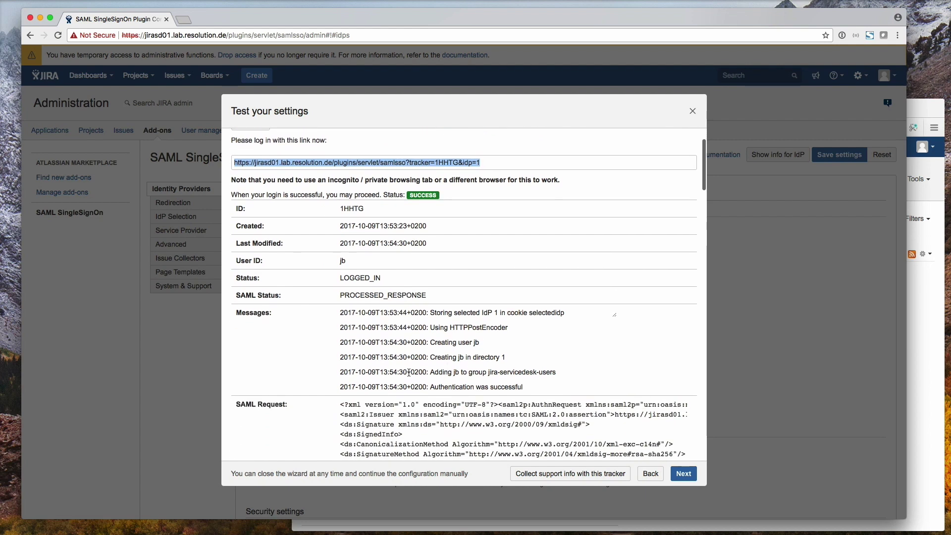
left_click_drag(431, 359, 506, 359)
left_click(492, 356)
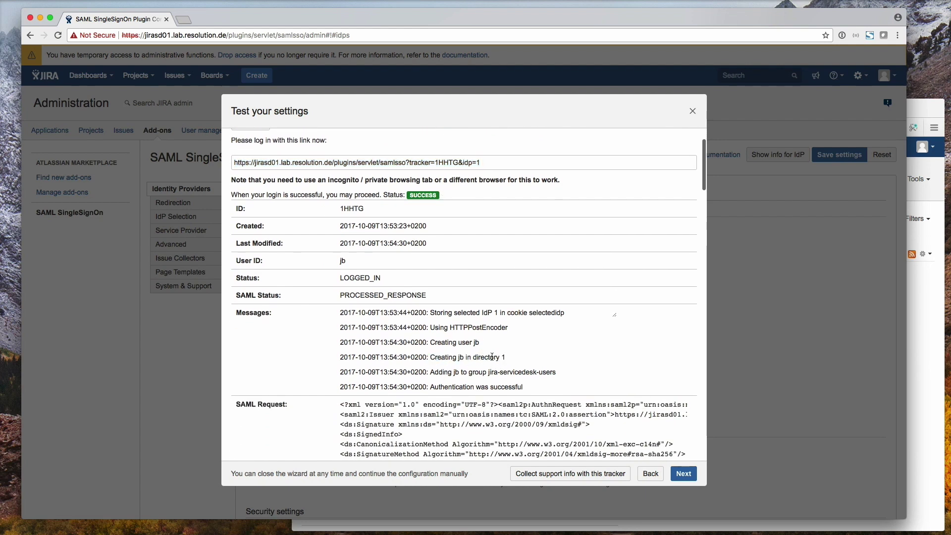
left_click_drag(486, 371, 556, 372)
left_click(445, 367)
scroll(446, 398, "down", 1)
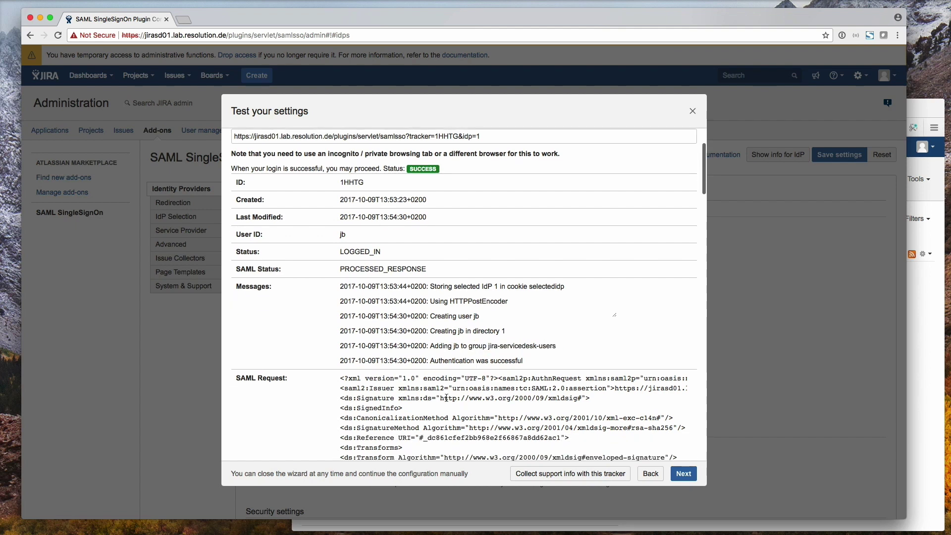
left_click(685, 474)
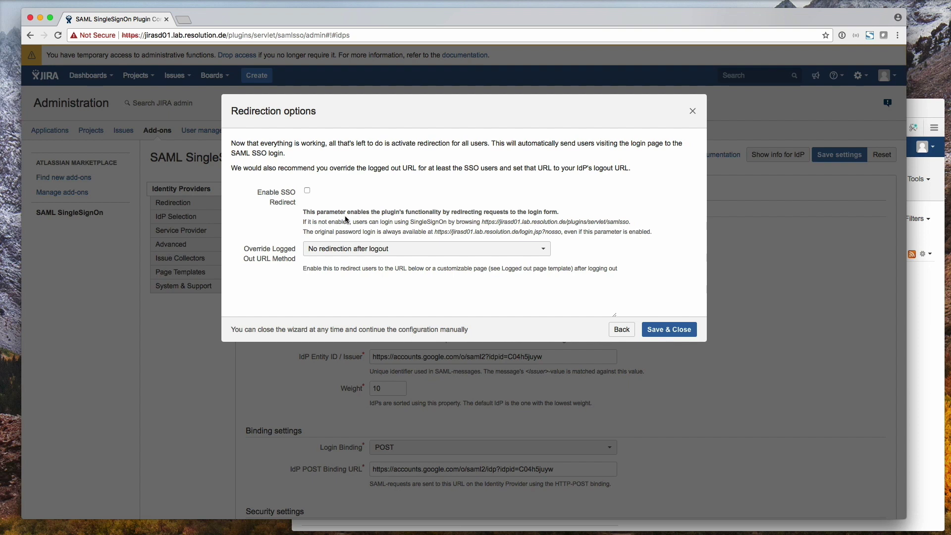
Step: Tick Enable SSO Redirect, choose 'Redirect only SSO users after logout', and Save & Close
left_click(307, 192)
left_click(334, 250)
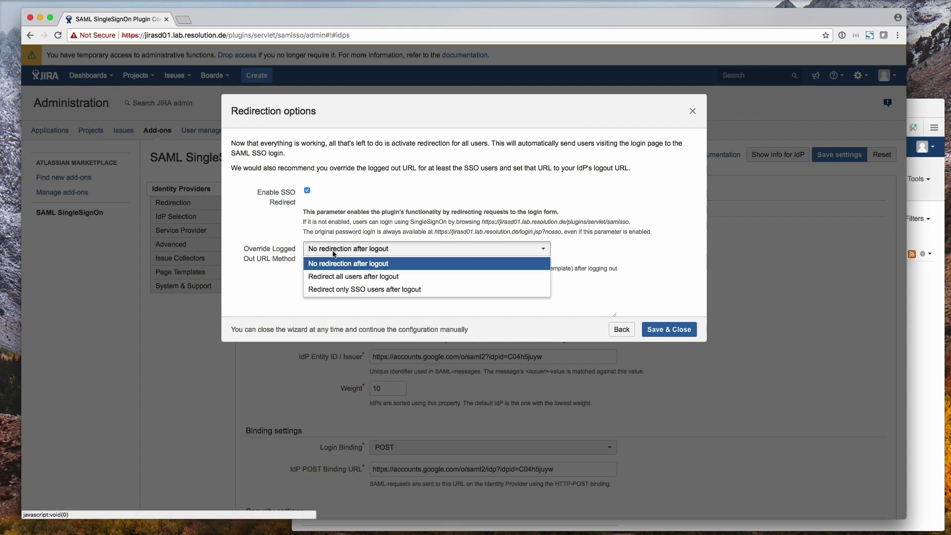
left_click(330, 292)
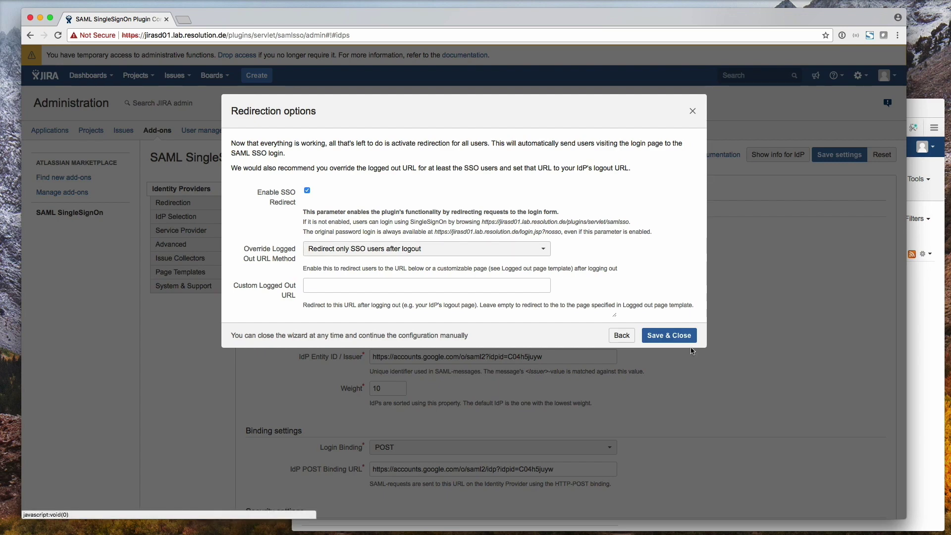
left_click(663, 337)
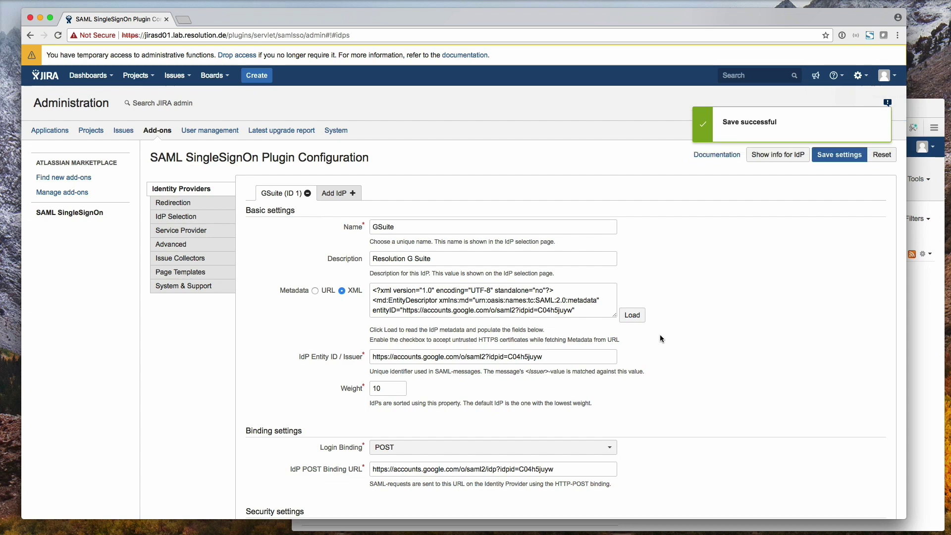
Step: Bring the test user's Firefox window forward and log out via the account menu
left_click(922, 353)
left_click_drag(390, 114, 258, 93)
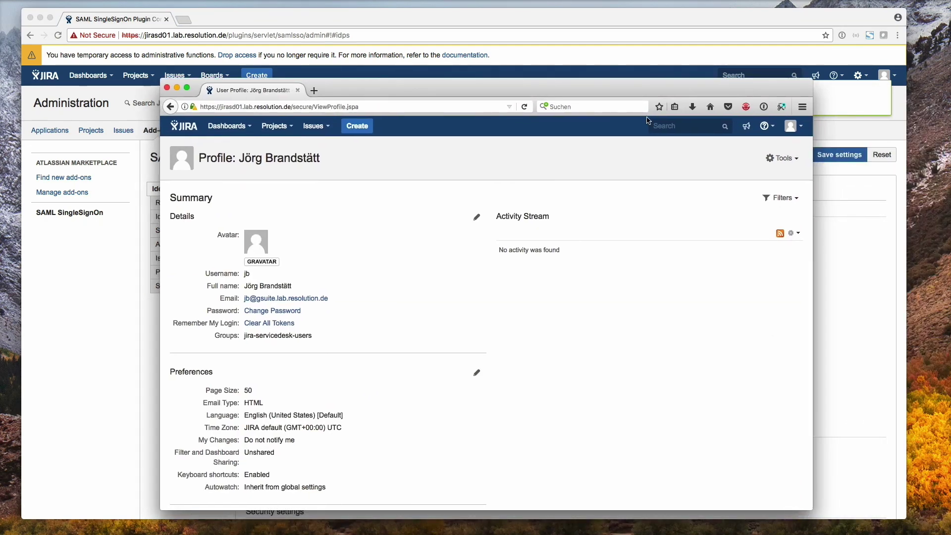
left_click(792, 125)
left_click(747, 227)
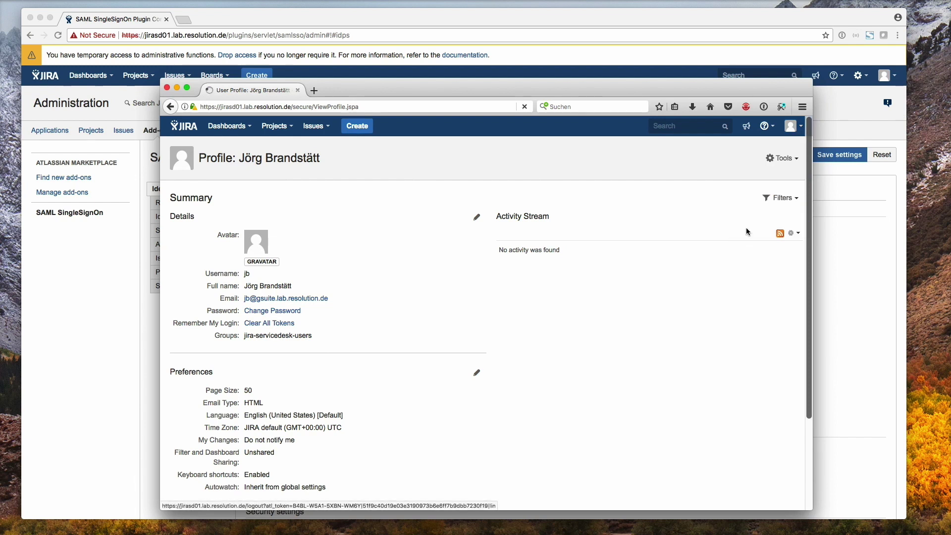